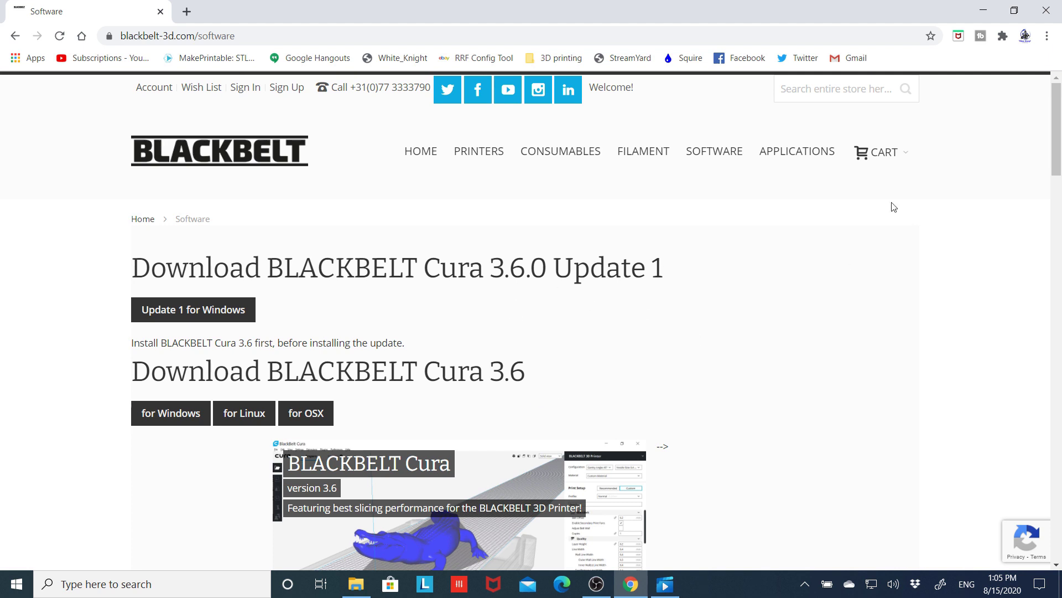
Step: Minimise Chrome and launch BlackBelt Cura 3.6.1 from its desktop shortcut
{"action": "left_click", "coordinate": [984, 11]}
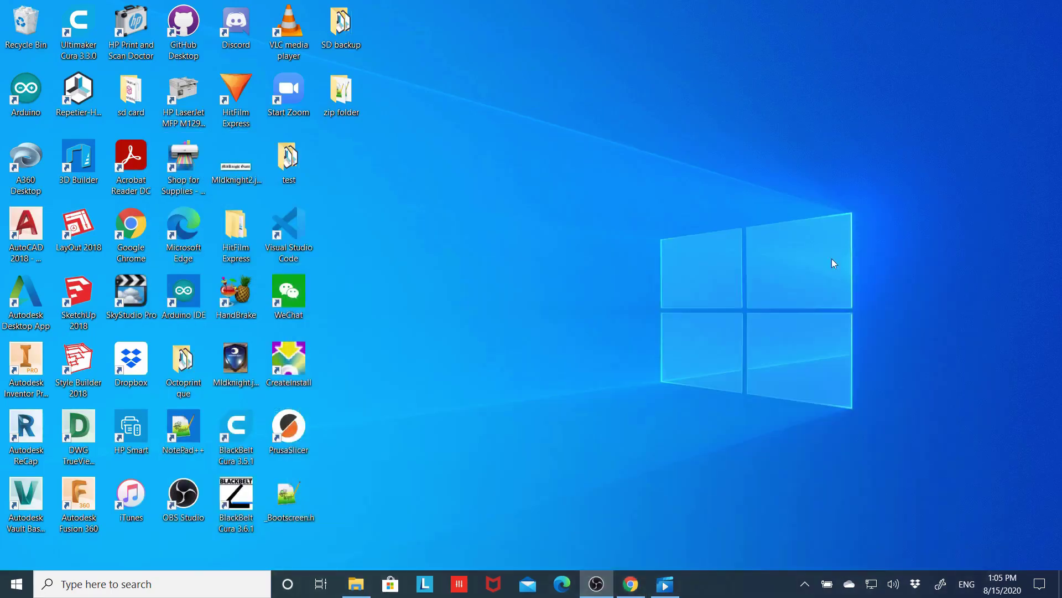
{"action": "double_click", "coordinate": [244, 502]}
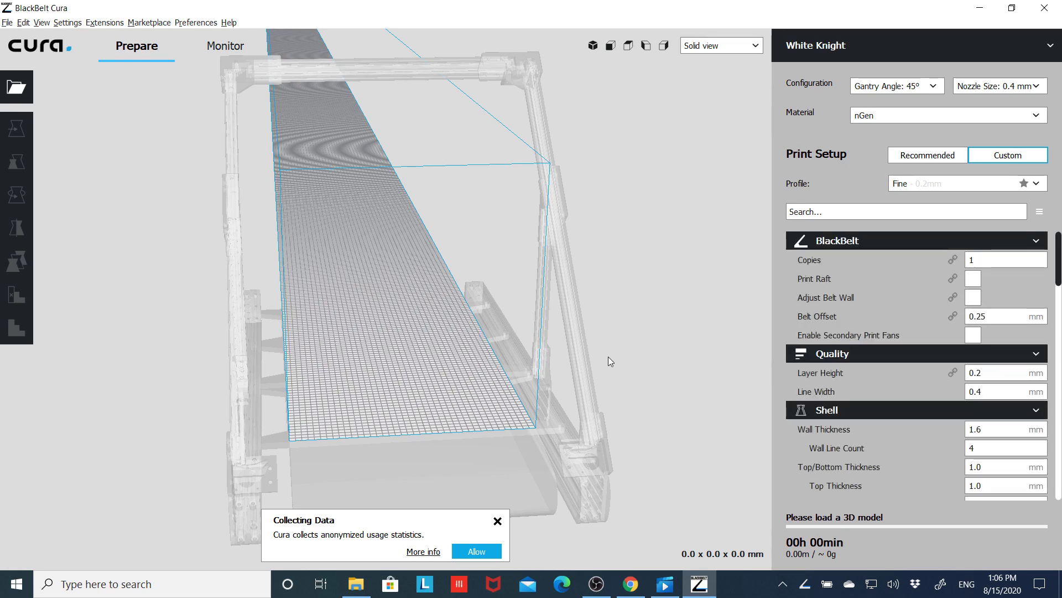
{"action": "right_click_drag", "start_coordinate": [609, 358], "coordinate": [689, 344]}
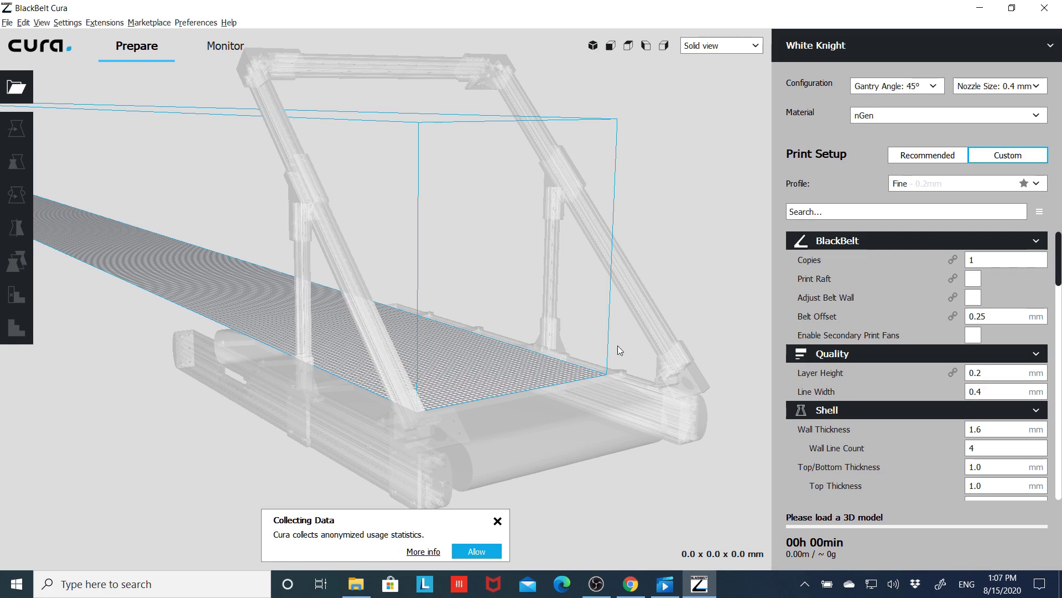
{"action": "right_click_drag", "start_coordinate": [712, 266], "coordinate": [663, 264]}
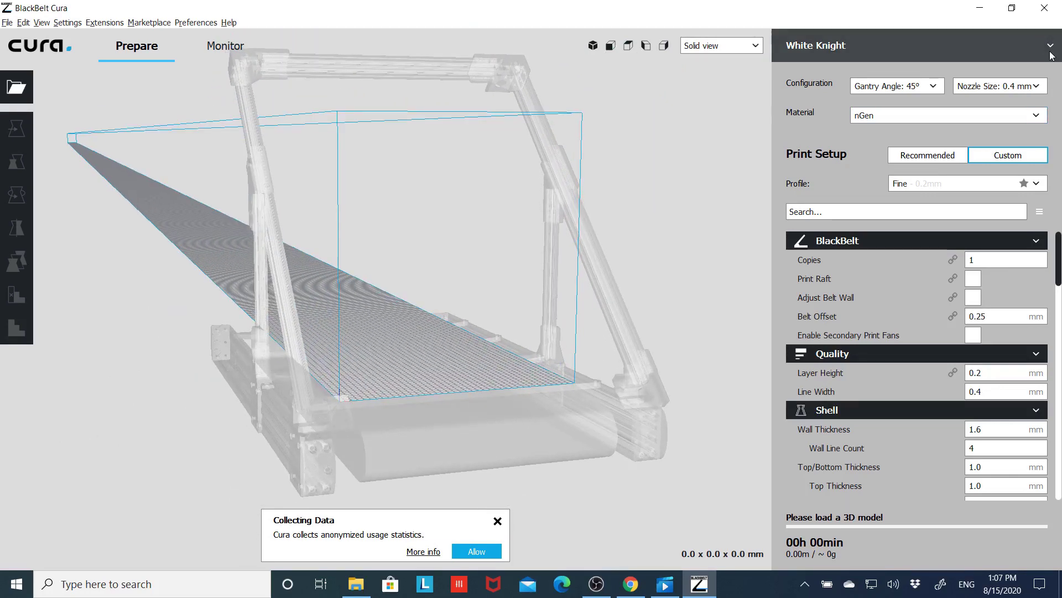
Step: Switch the active printer to Squire #2 and orbit around it
{"action": "left_click", "coordinate": [996, 47]}
{"action": "left_click", "coordinate": [686, 142]}
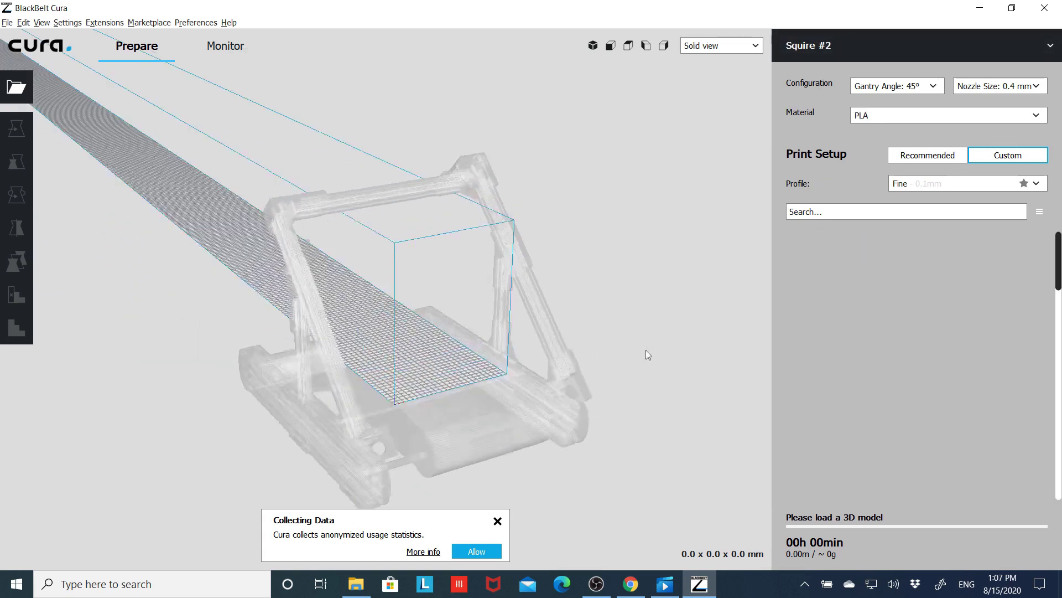
{"action": "right_click_drag", "start_coordinate": [645, 356], "coordinate": [659, 298]}
Step: Switch the active printer to the Creality CR-30 and orbit around its frame
{"action": "left_click", "coordinate": [1050, 47]}
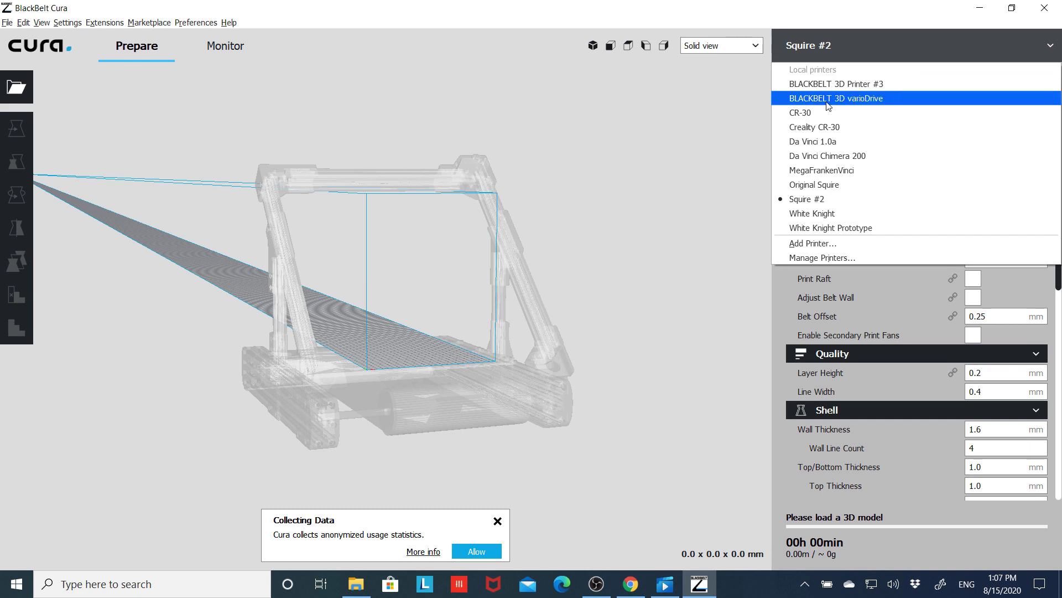
{"action": "left_click", "coordinate": [634, 200]}
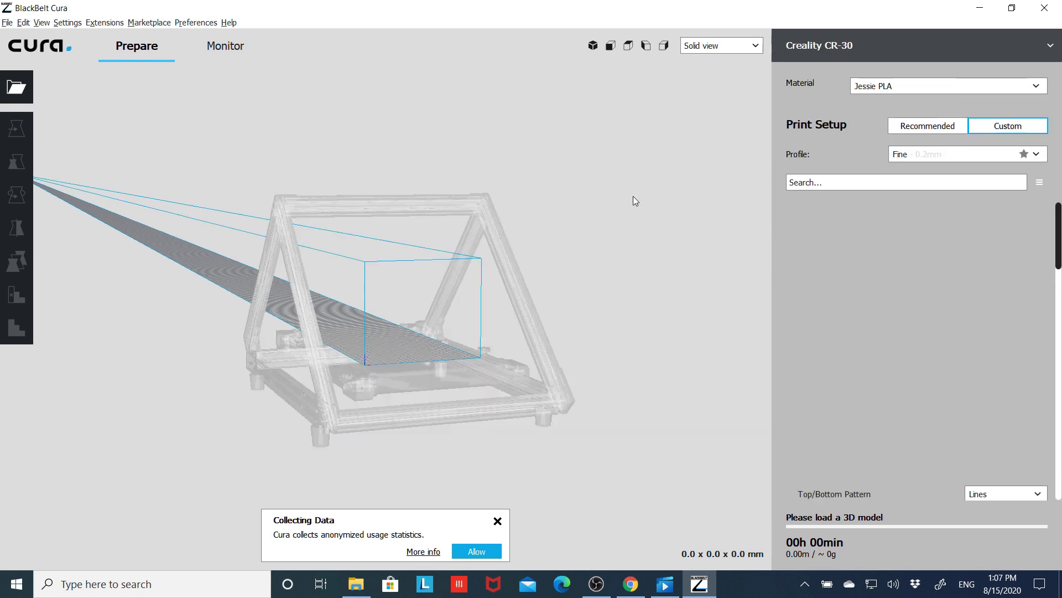
{"action": "right_click_drag", "start_coordinate": [623, 277], "coordinate": [680, 283]}
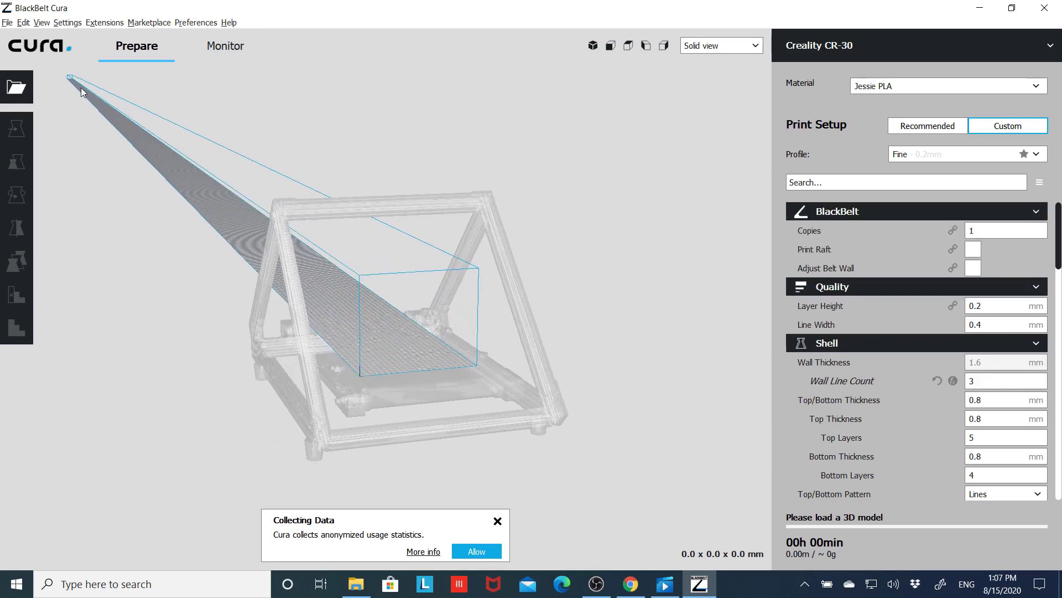
Step: Load 3DBenchyFull.stl from the recent files list
{"action": "left_click", "coordinate": [8, 22]}
{"action": "mouse_move", "coordinate": [41, 65]}
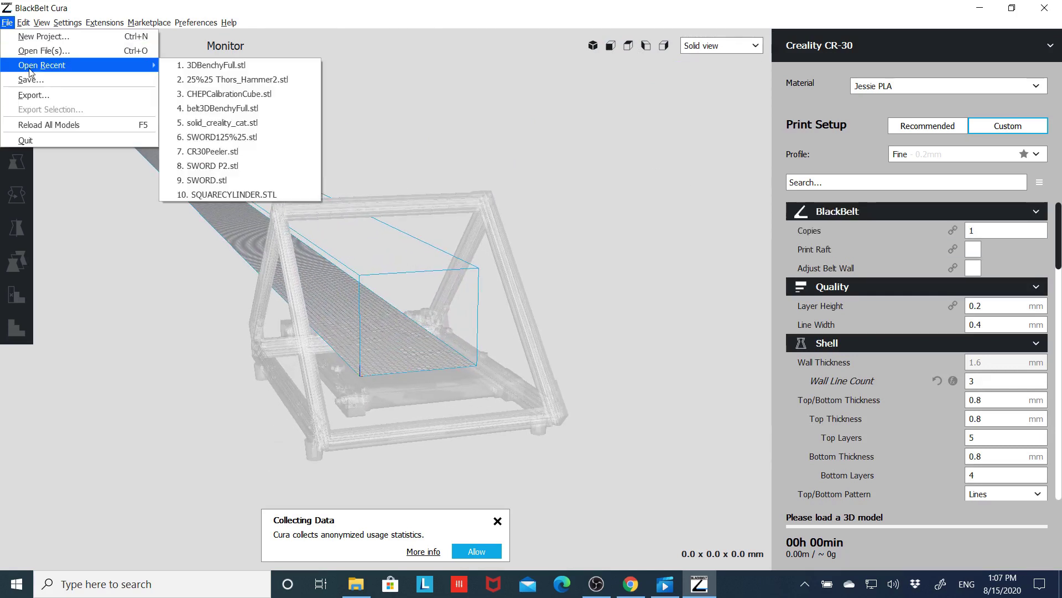
{"action": "left_click", "coordinate": [221, 65]}
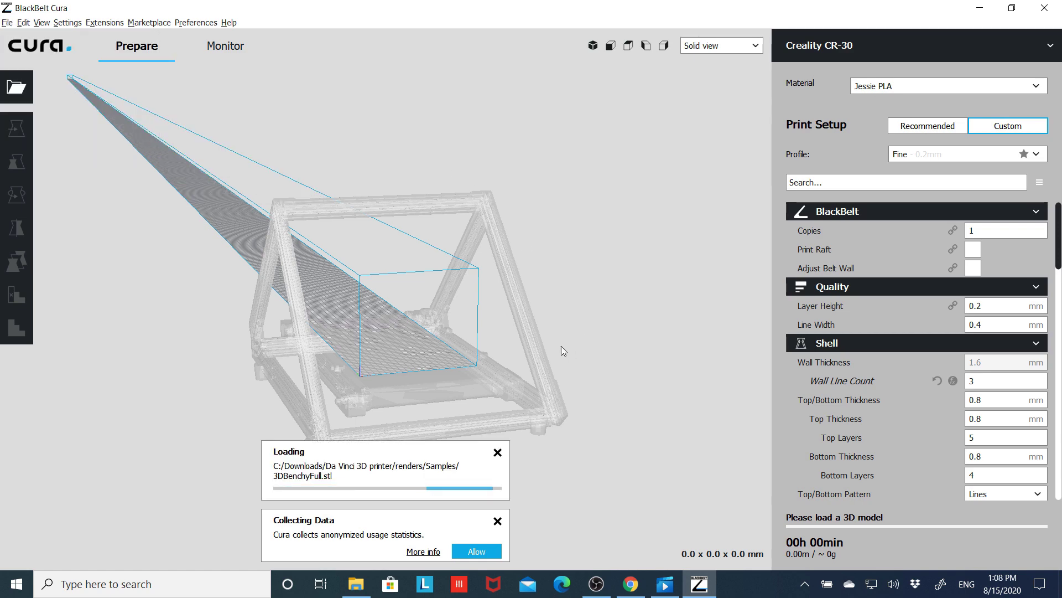
Step: Rotate the Benchy 90° on the belt (31 x 60 x 48 mm) and slice it
{"action": "scroll", "coordinate": [381, 324], "scroll_direction": "up", "scroll_amount": 5}
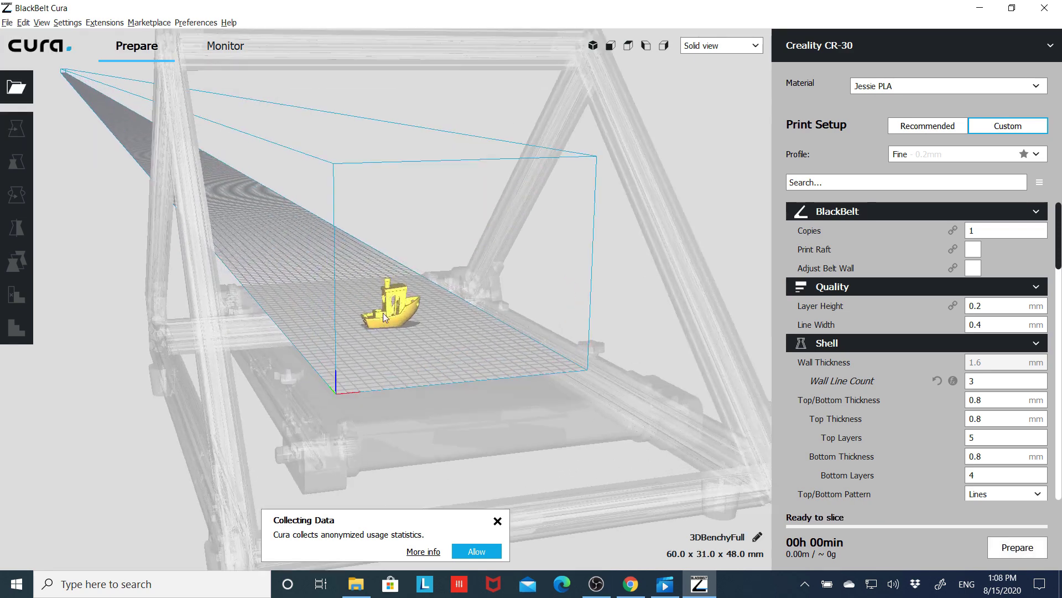
{"action": "left_click", "coordinate": [383, 313]}
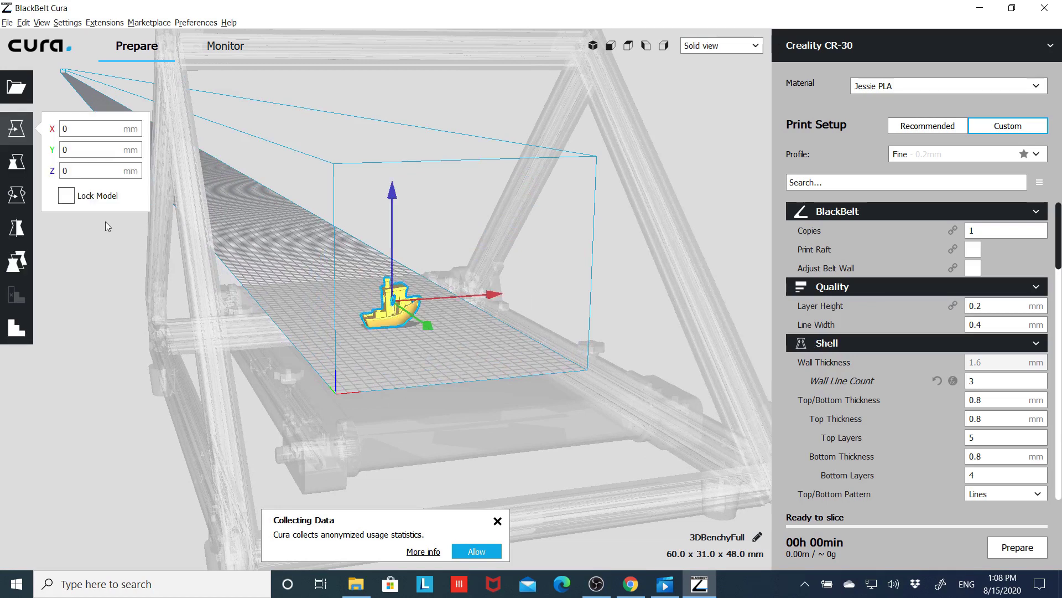
{"action": "left_click", "coordinate": [17, 194]}
{"action": "left_click_drag", "start_coordinate": [292, 310], "coordinate": [399, 321]}
{"action": "left_click", "coordinate": [566, 267]}
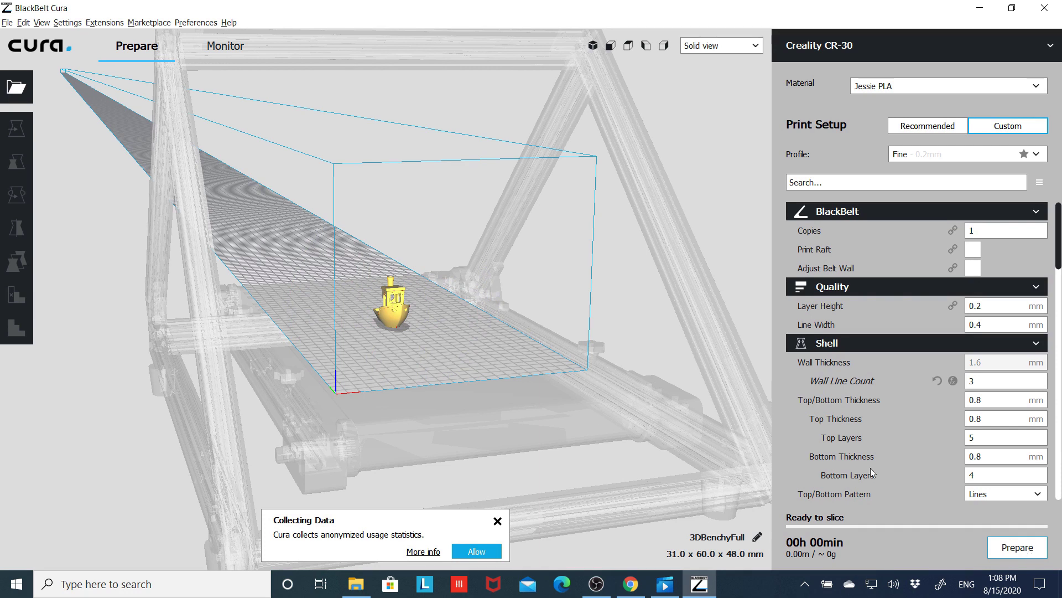
{"action": "key", "text": "ctrl+p"}
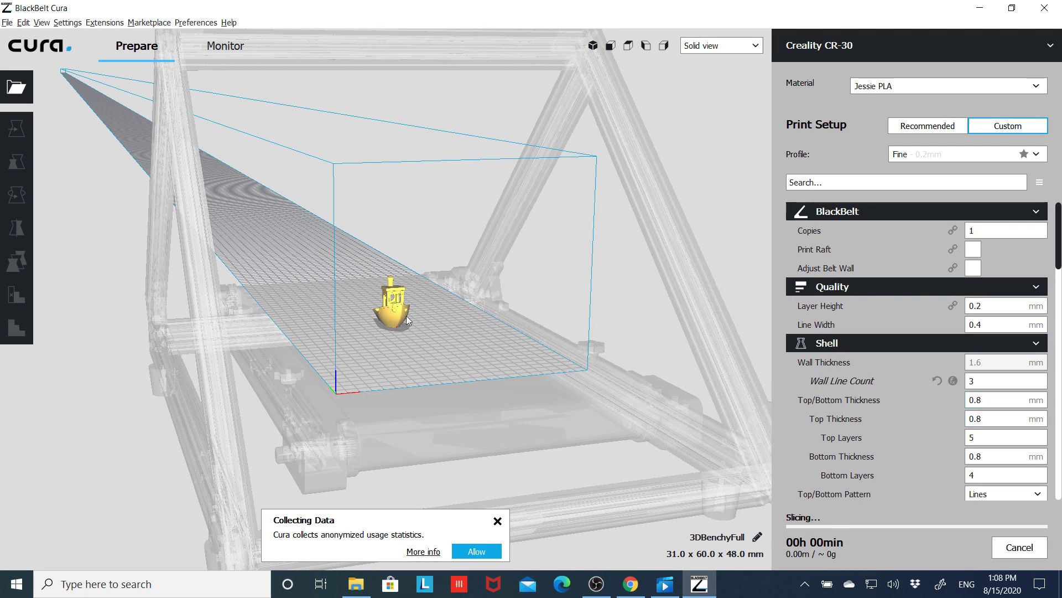
Step: Switch to Layer view and zoom in on the sliced Benchy
{"action": "left_click", "coordinate": [756, 49]}
{"action": "left_click", "coordinate": [702, 87]}
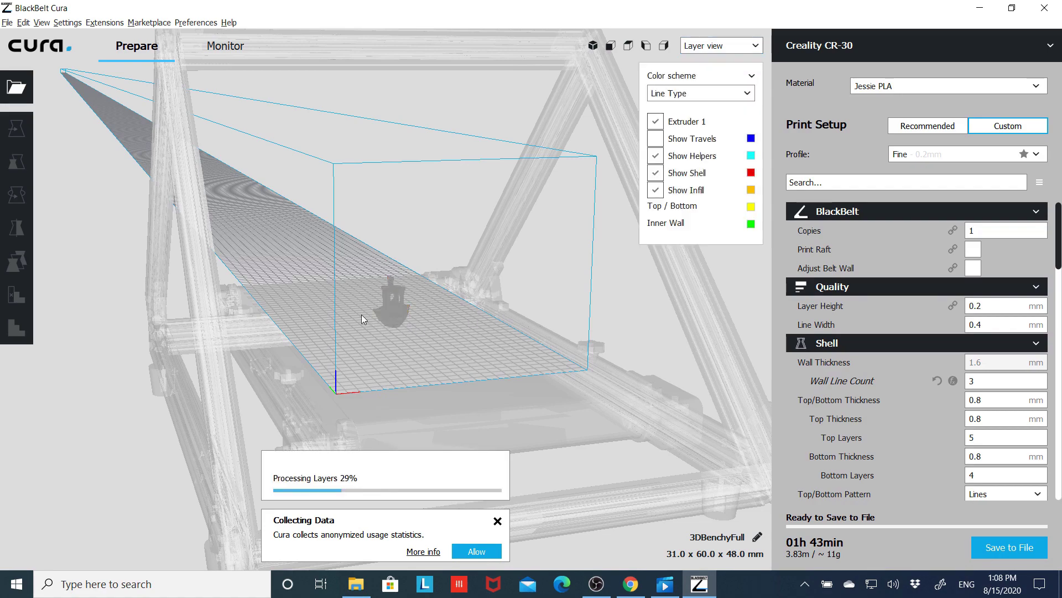
{"action": "scroll", "coordinate": [362, 319], "scroll_direction": "up", "scroll_amount": 3}
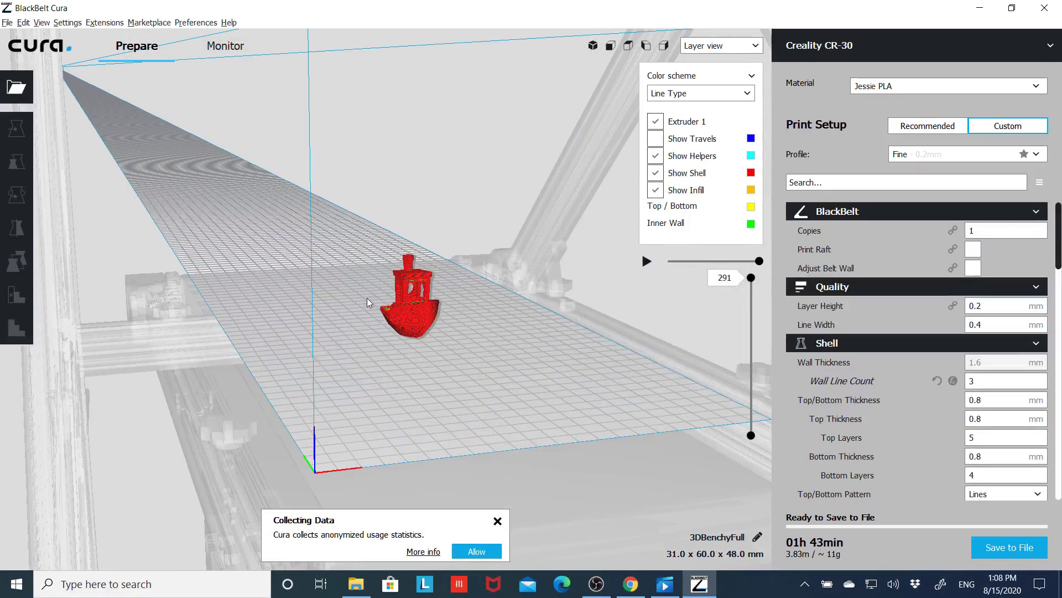
{"action": "scroll", "coordinate": [369, 301], "scroll_direction": "up", "scroll_amount": 5}
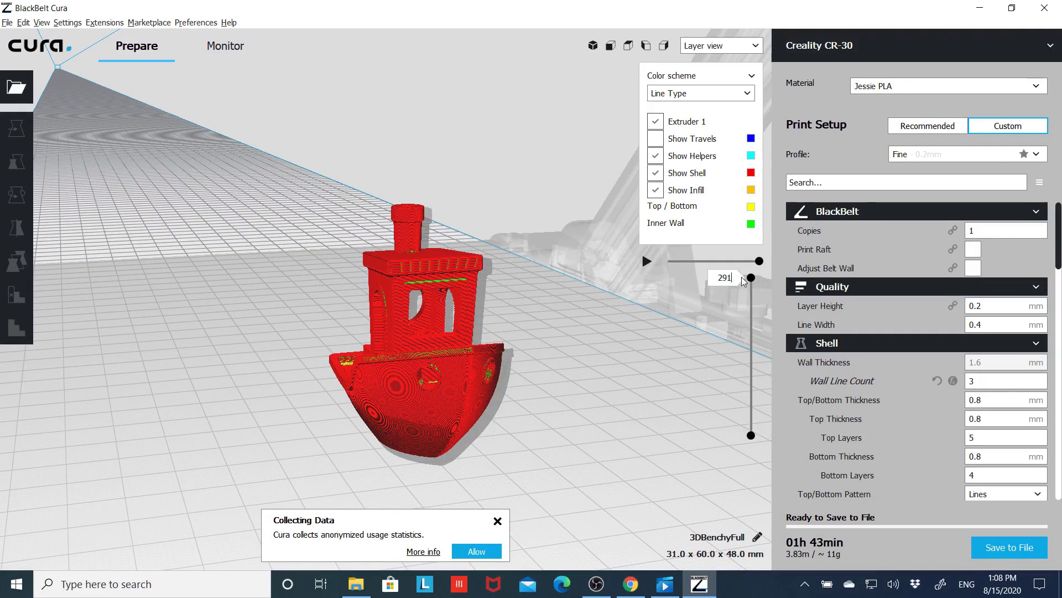
Step: Step the layer preview down from layer 291 to layer 183
{"action": "key", "text": "Down"}
{"action": "key", "text": "Down"}
{"action": "key", "text": "Down"}
{"action": "key", "text": "Down"}
{"action": "key", "text": "Down"}
{"action": "key", "text": "Down"}
{"action": "key", "text": "Down"}
{"action": "key", "text": "Down"}
{"action": "key", "text": "Down"}
{"action": "key", "text": "Down"}
{"action": "key", "text": "Down"}
{"action": "key", "text": "Down"}
{"action": "key", "text": "Down"}
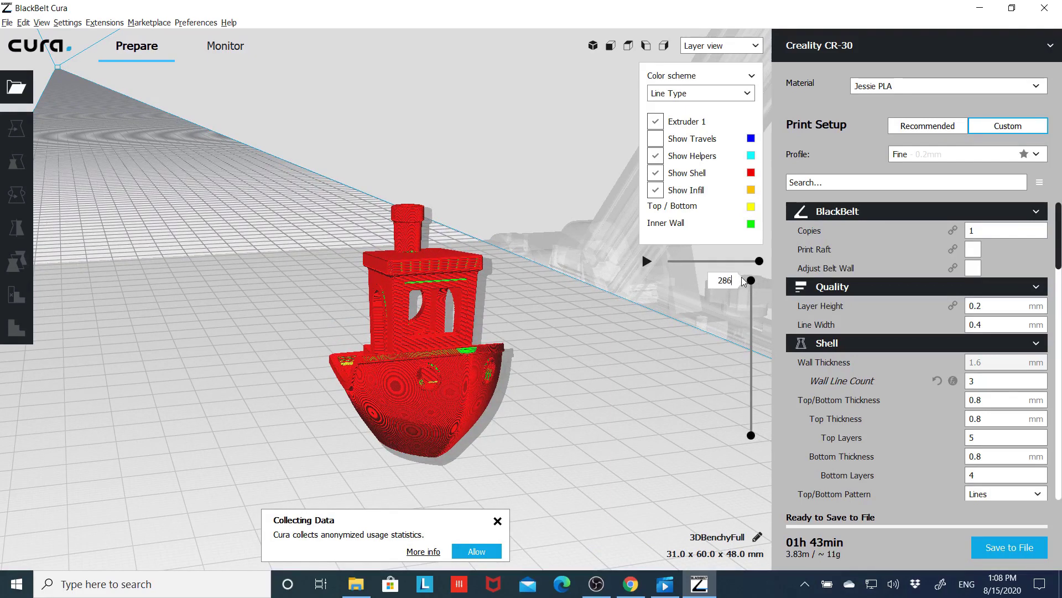
{"action": "key", "text": "Down"}
{"action": "key", "text": "Down"}
{"action": "key", "text": "Down"}
{"action": "key", "text": "Down"}
{"action": "key", "text": "Down"}
{"action": "key", "text": "Down"}
{"action": "key", "text": "Down"}
{"action": "key", "text": "Down"}
{"action": "key", "text": "Down"}
{"action": "key", "text": "Down"}
{"action": "key", "text": "Down"}
{"action": "key", "text": "Down"}
{"action": "key", "text": "Down"}
{"action": "key", "text": "Down"}
{"action": "key", "text": "Down"}
{"action": "key", "text": "Down"}
{"action": "key", "text": "Down"}
{"action": "key", "text": "Down"}
{"action": "key", "text": "Down"}
{"action": "key", "text": "Down"}
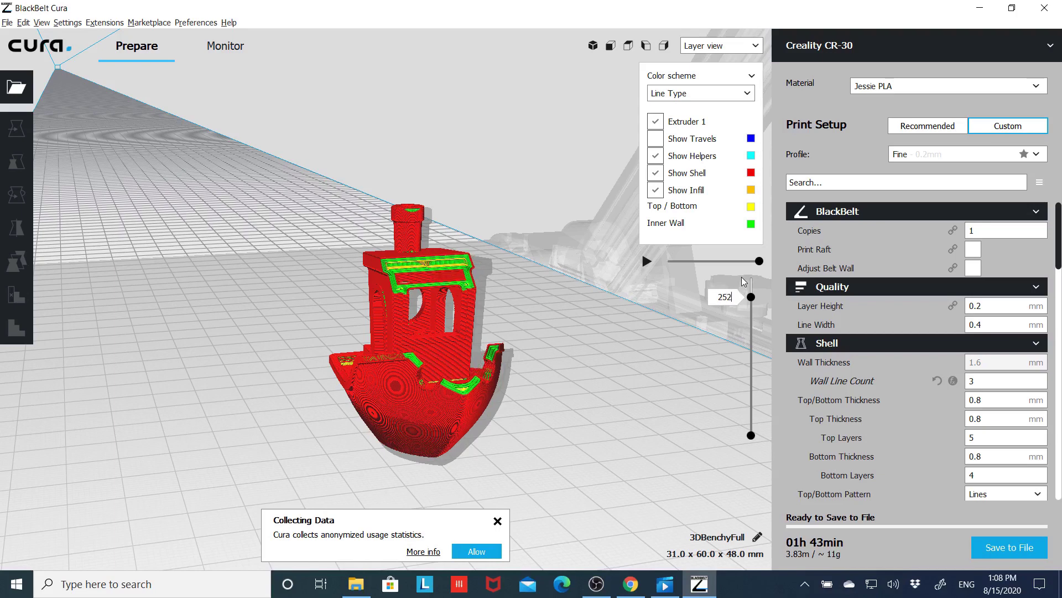
{"action": "key", "text": "Down"}
{"action": "key", "text": "Down"}
{"action": "key", "text": "Down"}
{"action": "key", "text": "Down"}
{"action": "key", "text": "Down"}
{"action": "key", "text": "Down"}
{"action": "key", "text": "Down"}
{"action": "key", "text": "Down"}
{"action": "key", "text": "Down"}
{"action": "key", "text": "Down"}
{"action": "key", "text": "Down"}
{"action": "key", "text": "Down"}
{"action": "key", "text": "Down"}
{"action": "key", "text": "Down"}
{"action": "key", "text": "Down"}
{"action": "key", "text": "Down"}
{"action": "key", "text": "Down"}
{"action": "key", "text": "Down"}
{"action": "key", "text": "Down"}
{"action": "key", "text": "Down"}
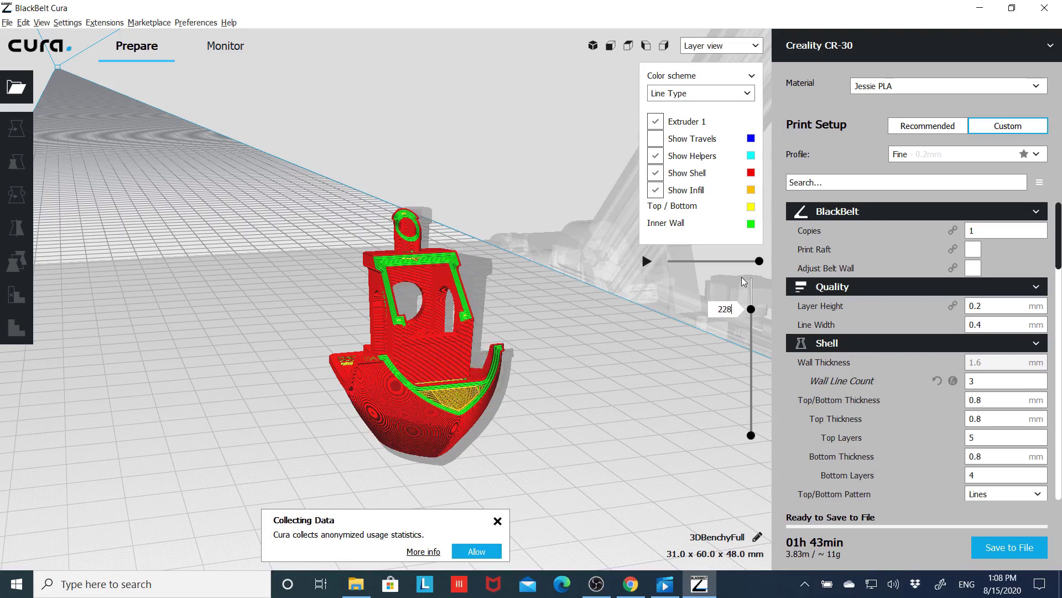
{"action": "key", "text": "Down"}
{"action": "key", "text": "Down"}
{"action": "key", "text": "Down"}
{"action": "key", "text": "Down"}
{"action": "key", "text": "Down"}
{"action": "key", "text": "Down"}
{"action": "key", "text": "Down"}
{"action": "key", "text": "Down"}
{"action": "key", "text": "Down"}
{"action": "key", "text": "Down"}
{"action": "key", "text": "Down"}
{"action": "key", "text": "Down"}
{"action": "key", "text": "Down"}
{"action": "key", "text": "Down"}
{"action": "key", "text": "Down"}
{"action": "key", "text": "Down"}
{"action": "key", "text": "Down"}
{"action": "key", "text": "Down"}
{"action": "key", "text": "Down"}
{"action": "key", "text": "Down"}
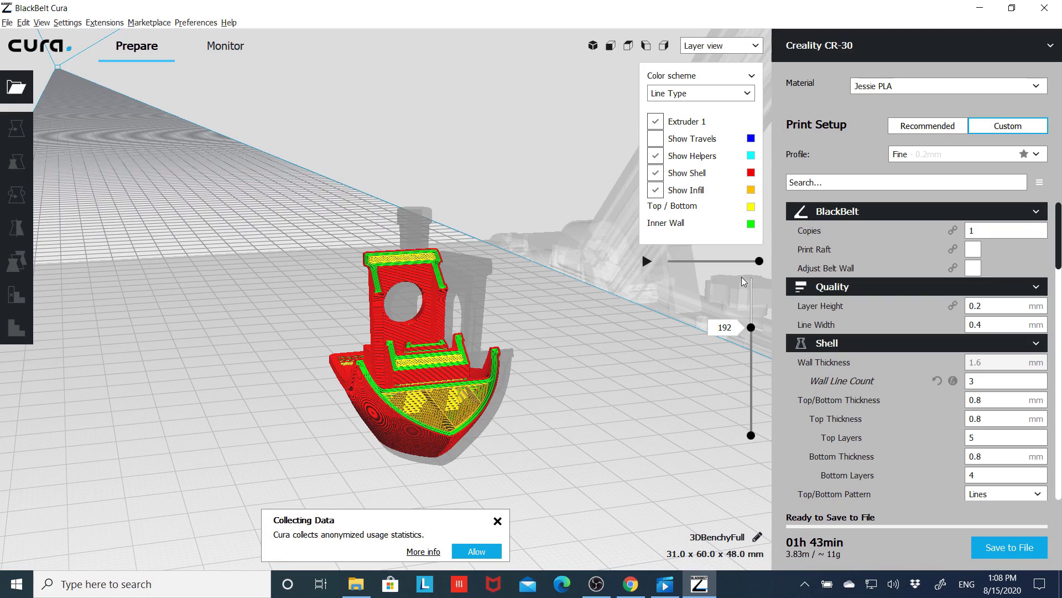
{"action": "key", "text": "Down"}
{"action": "key", "text": "Down"}
{"action": "key", "text": "Down"}
{"action": "key", "text": "Down"}
{"action": "key", "text": "Down"}
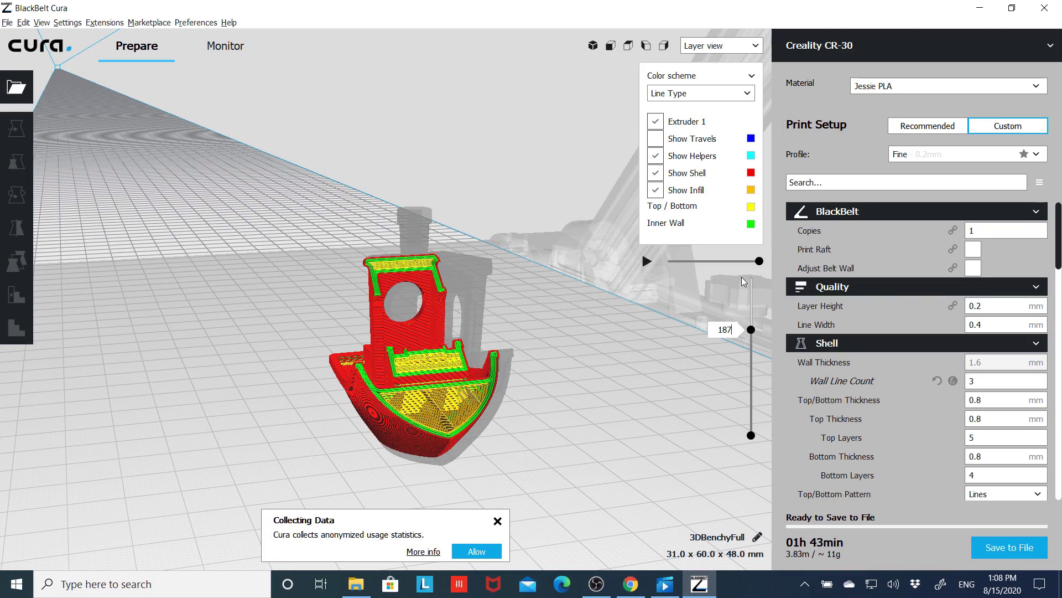
{"action": "key", "text": "Down"}
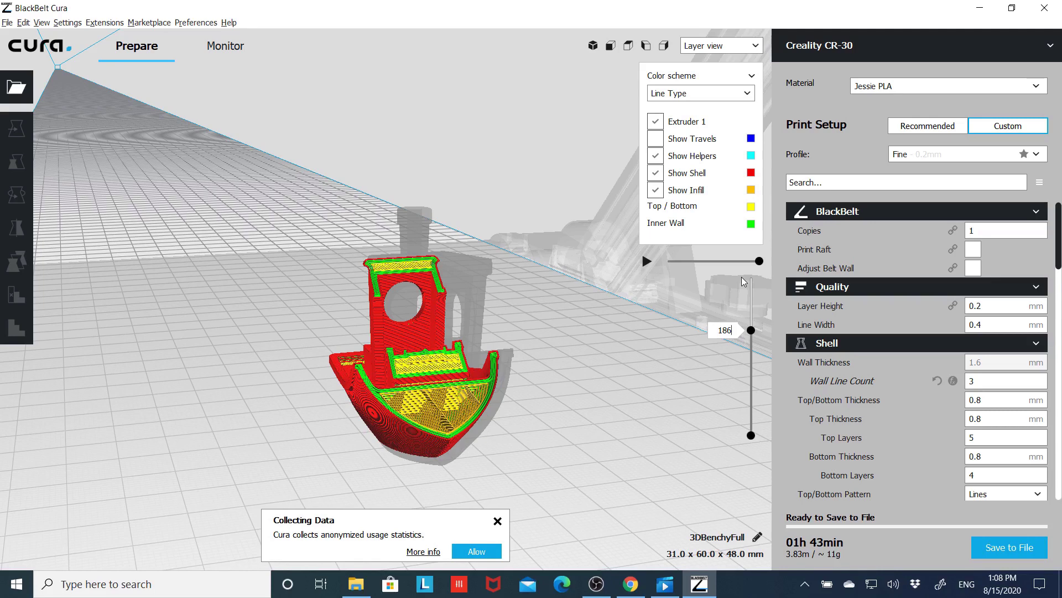
{"action": "key", "text": "Down"}
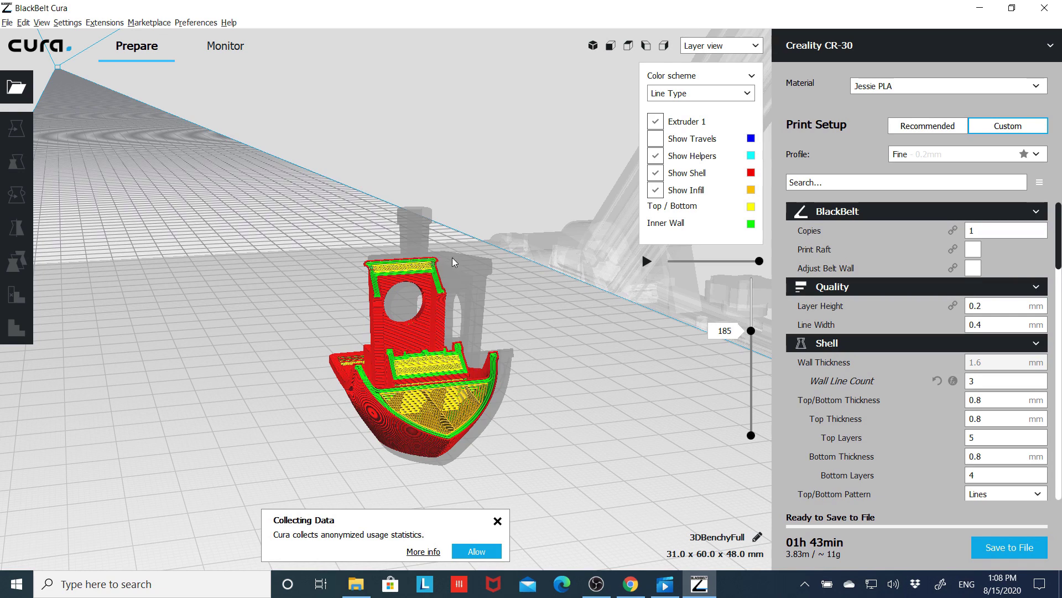
{"action": "key", "text": "Down"}
{"action": "key", "text": "Down"}
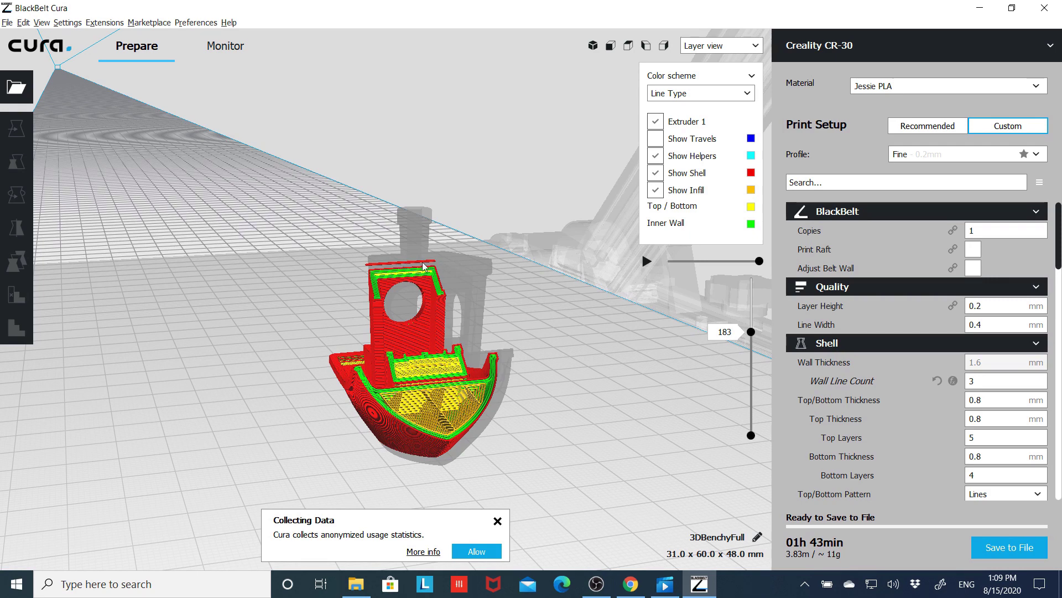
Step: Lower the layer preview through layers 53, 45 and 34 to layer 3, then settle on layer 9
{"action": "key", "text": "Down"}
{"action": "key", "text": "Down"}
{"action": "key", "text": "Down"}
{"action": "key", "text": "Down"}
{"action": "key", "text": "Down"}
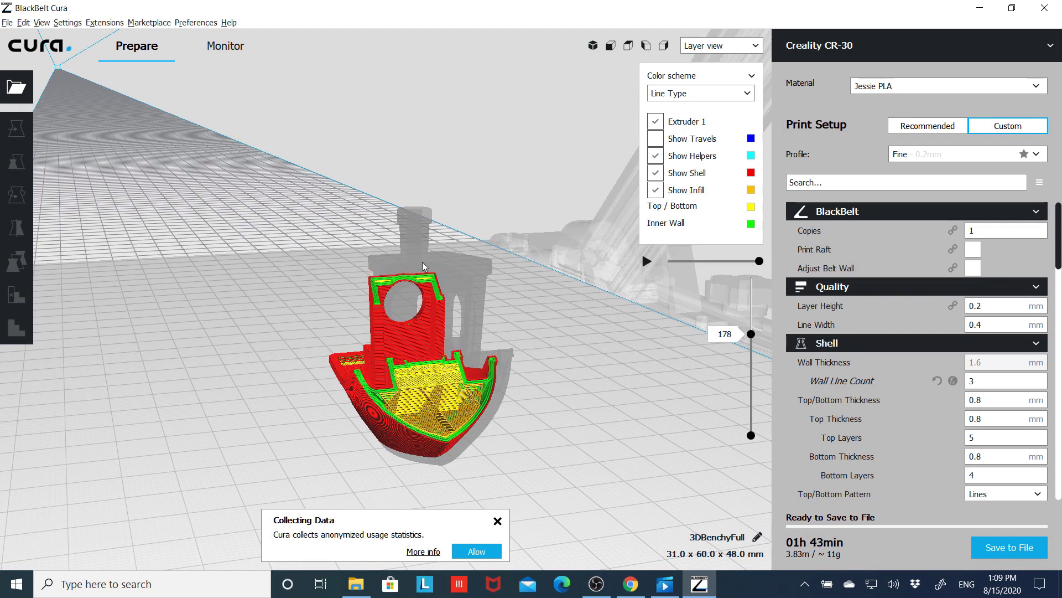
{"action": "key", "text": "Down"}
{"action": "key", "text": "Down"}
{"action": "key", "text": "Down"}
{"action": "key", "text": "Down"}
{"action": "key", "text": "Down"}
{"action": "key", "text": "Down"}
{"action": "key", "text": "Down"}
{"action": "key", "text": "Down"}
{"action": "key", "text": "Down"}
{"action": "key", "text": "Down"}
{"action": "key", "text": "Down"}
{"action": "key", "text": "Down"}
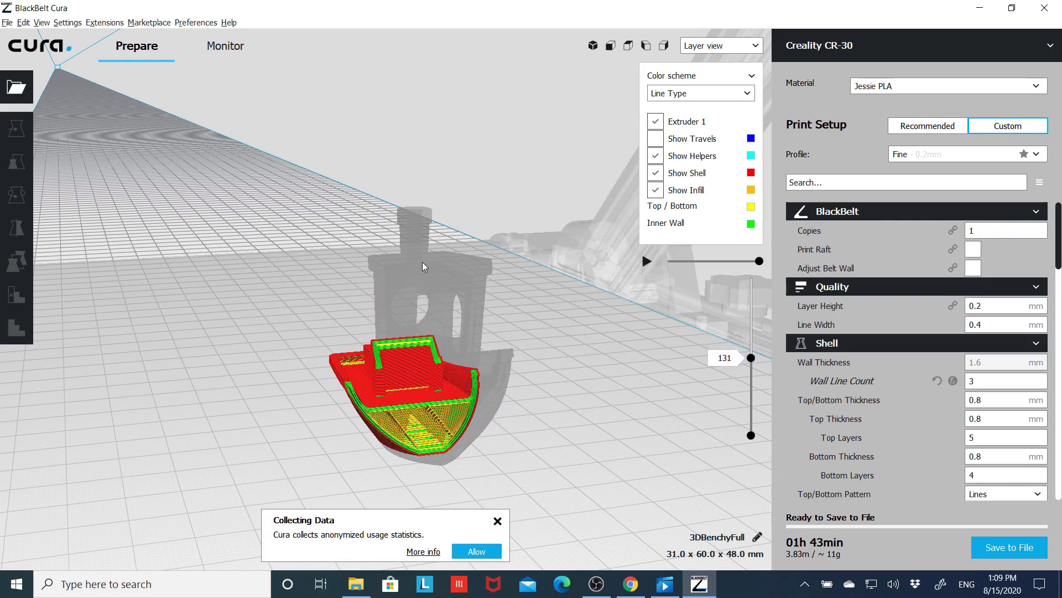
{"action": "key", "text": "Down"}
{"action": "key", "text": "Down"}
{"action": "key", "text": "Down"}
{"action": "key", "text": "Down"}
{"action": "key", "text": "Down"}
{"action": "key", "text": "Down"}
{"action": "key", "text": "Down"}
{"action": "key", "text": "Down"}
{"action": "key", "text": "Down"}
{"action": "key", "text": "Down"}
{"action": "key", "text": "Down"}
{"action": "key", "text": "Down"}
{"action": "key", "text": "Down"}
{"action": "key", "text": "Down"}
{"action": "key", "text": "Down"}
{"action": "key", "text": "Down"}
{"action": "key", "text": "Down"}
{"action": "key", "text": "Down"}
{"action": "key", "text": "Down"}
{"action": "key", "text": "Down"}
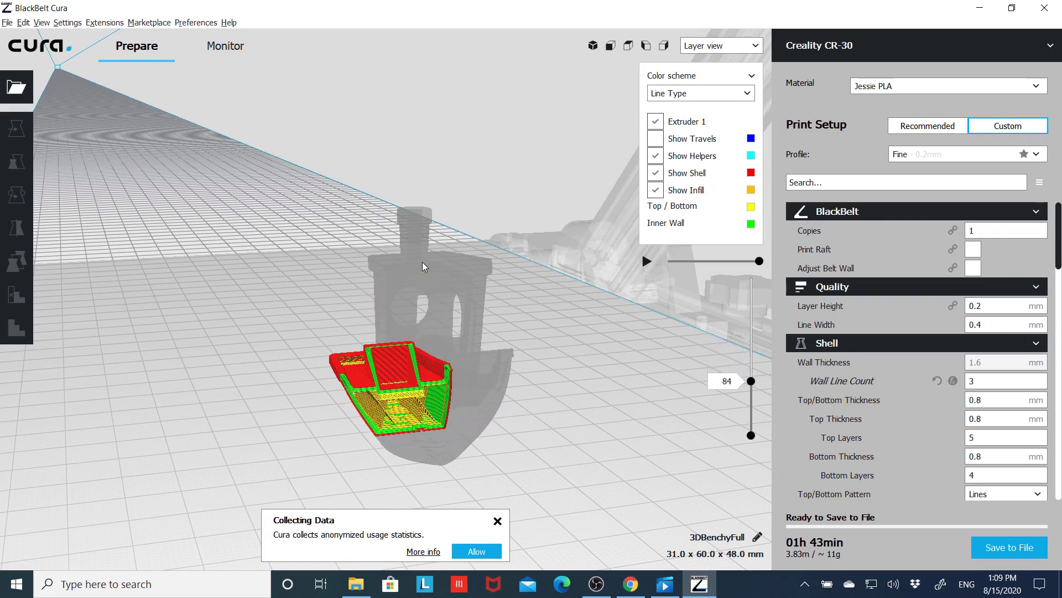
{"action": "key", "text": "Down"}
{"action": "key", "text": "Down"}
{"action": "key", "text": "Down"}
{"action": "key", "text": "Down"}
{"action": "key", "text": "Down"}
{"action": "key", "text": "Down"}
{"action": "key", "text": "Down"}
{"action": "key", "text": "Down"}
{"action": "key", "text": "Down"}
{"action": "key", "text": "Down"}
{"action": "key", "text": "Down"}
{"action": "key", "text": "Down"}
{"action": "key", "text": "Down"}
{"action": "key", "text": "Down"}
{"action": "key", "text": "Down"}
{"action": "key", "text": "Down"}
{"action": "key", "text": "Down"}
{"action": "key", "text": "Down"}
{"action": "key", "text": "Down"}
{"action": "key", "text": "Down"}
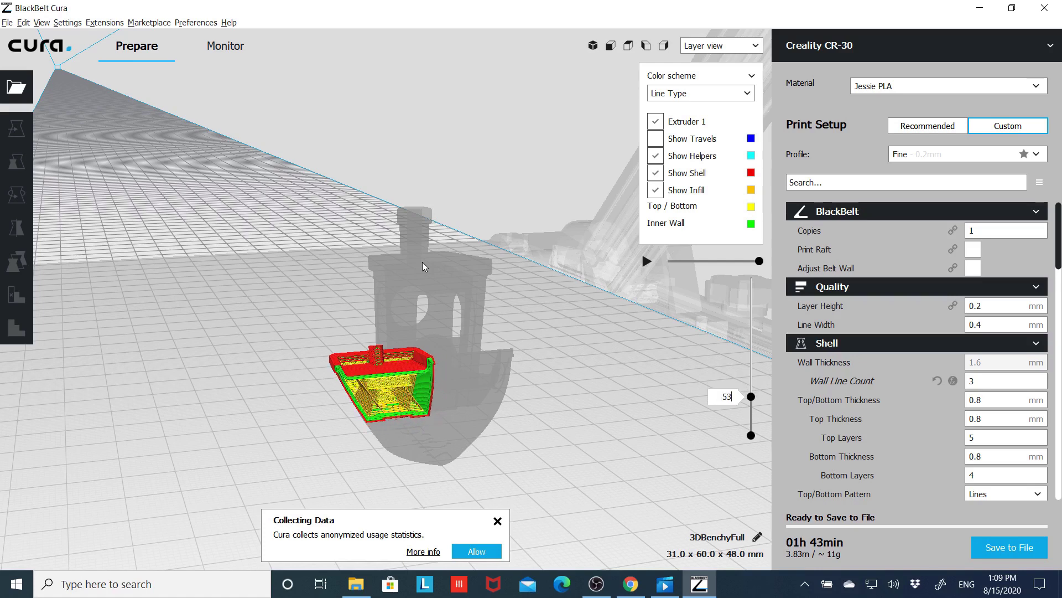
{"action": "key", "text": "Down"}
{"action": "key", "text": "Down"}
{"action": "key", "text": "Down"}
{"action": "key", "text": "Down"}
{"action": "key", "text": "Down"}
{"action": "key", "text": "Down"}
{"action": "key", "text": "Down"}
{"action": "key", "text": "Down"}
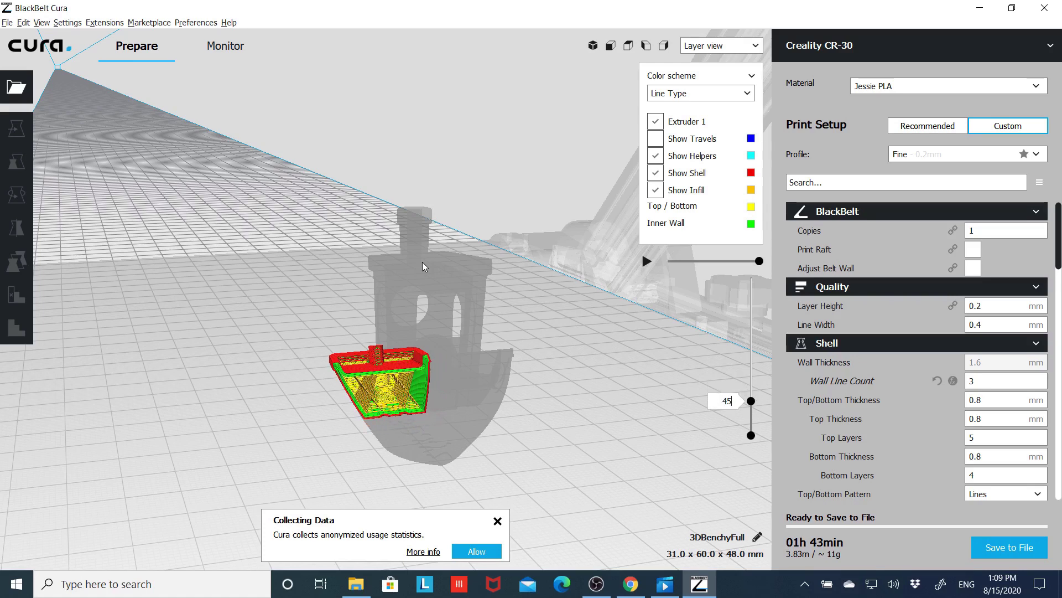
{"action": "key", "text": "Down"}
{"action": "key", "text": "Down"}
{"action": "key", "text": "Down"}
{"action": "key", "text": "Down"}
{"action": "key", "text": "Down"}
{"action": "key", "text": "Down"}
{"action": "key", "text": "Down"}
{"action": "key", "text": "Down"}
{"action": "key", "text": "Down"}
{"action": "key", "text": "Down"}
{"action": "key", "text": "Down"}
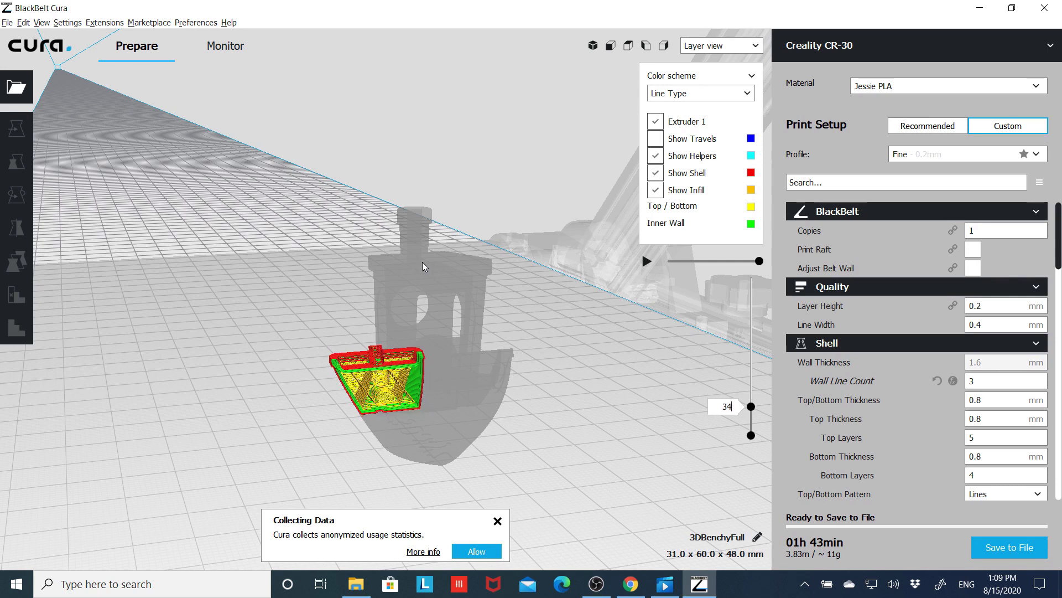
{"action": "key", "text": "Down"}
{"action": "key", "text": "Down"}
{"action": "key", "text": "Down"}
{"action": "key", "text": "Down"}
{"action": "key", "text": "Down"}
{"action": "key", "text": "Down"}
{"action": "key", "text": "Down"}
{"action": "key", "text": "Down"}
{"action": "key", "text": "Down"}
{"action": "key", "text": "Down"}
{"action": "key", "text": "Down"}
{"action": "key", "text": "Down"}
{"action": "key", "text": "Down"}
{"action": "key", "text": "Down"}
{"action": "key", "text": "Down"}
{"action": "key", "text": "Down"}
{"action": "key", "text": "Down"}
{"action": "key", "text": "Down"}
{"action": "key", "text": "Down"}
{"action": "key", "text": "Down"}
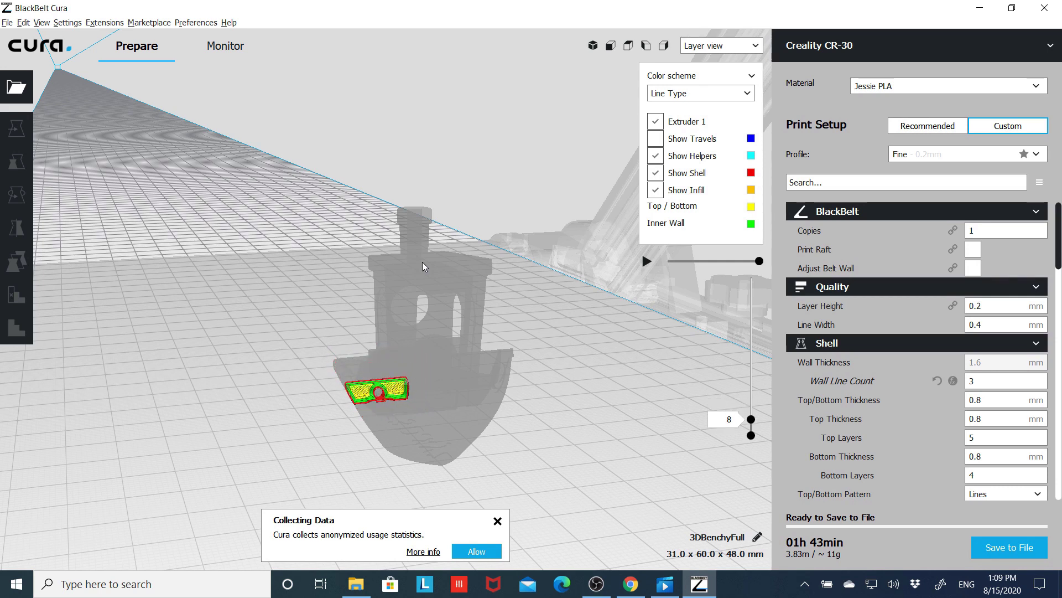
{"action": "key", "text": "Down"}
{"action": "key", "text": "Down"}
{"action": "key", "text": "Down"}
{"action": "key", "text": "Down"}
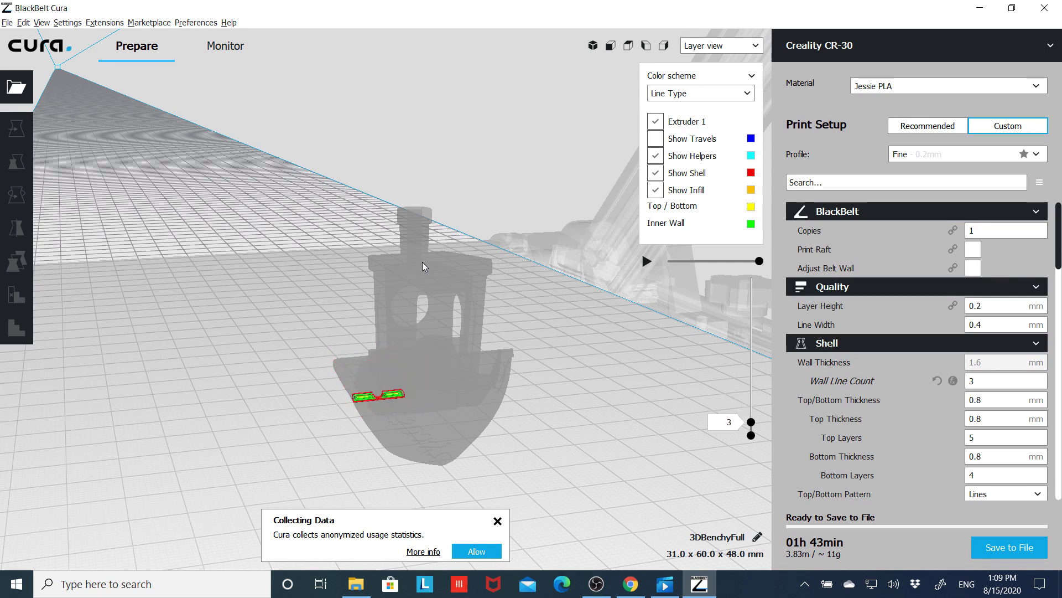
{"action": "key", "text": "Up"}
{"action": "key", "text": "Up"}
{"action": "key", "text": "Up"}
{"action": "key", "text": "Up"}
{"action": "key", "text": "Up"}
{"action": "key", "text": "Up"}
{"action": "key", "text": "Up"}
{"action": "key", "text": "Down"}
Step: Zoom in and step the preview down to the first layer, then back up to layer 14
{"action": "scroll", "coordinate": [372, 334], "scroll_direction": "up", "scroll_amount": 5}
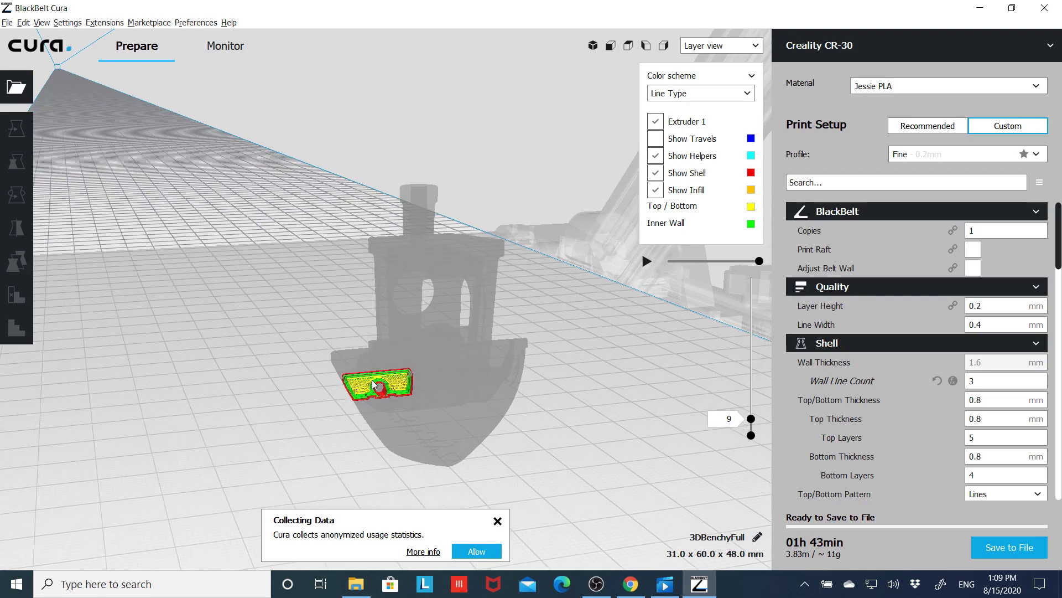
{"action": "scroll", "coordinate": [372, 330], "scroll_direction": "up", "scroll_amount": 1}
{"action": "key", "text": "Down"}
{"action": "key", "text": "Down"}
{"action": "key", "text": "Down"}
{"action": "key", "text": "Down"}
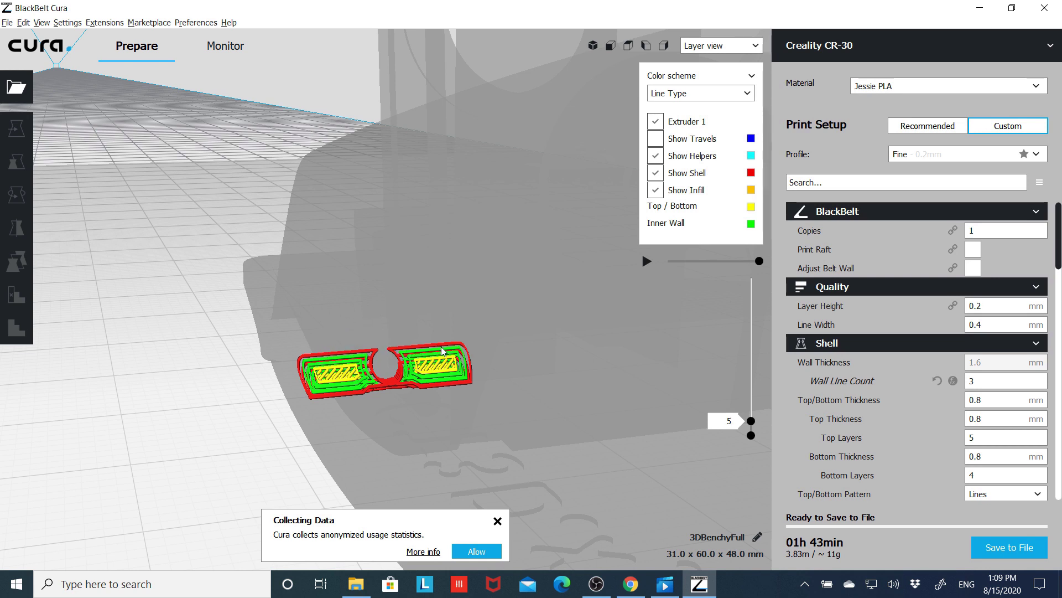
{"action": "key", "text": "Down"}
{"action": "key", "text": "Down"}
{"action": "key", "text": "Down"}
{"action": "key", "text": "Down"}
{"action": "key", "text": "Up"}
{"action": "key", "text": "Up"}
{"action": "key", "text": "Up"}
{"action": "key", "text": "Up"}
{"action": "key", "text": "Up"}
{"action": "key", "text": "Up"}
{"action": "key", "text": "Up"}
{"action": "key", "text": "Up"}
{"action": "key", "text": "Up"}
{"action": "key", "text": "Up"}
{"action": "key", "text": "Up"}
{"action": "key", "text": "Up"}
{"action": "key", "text": "Up"}
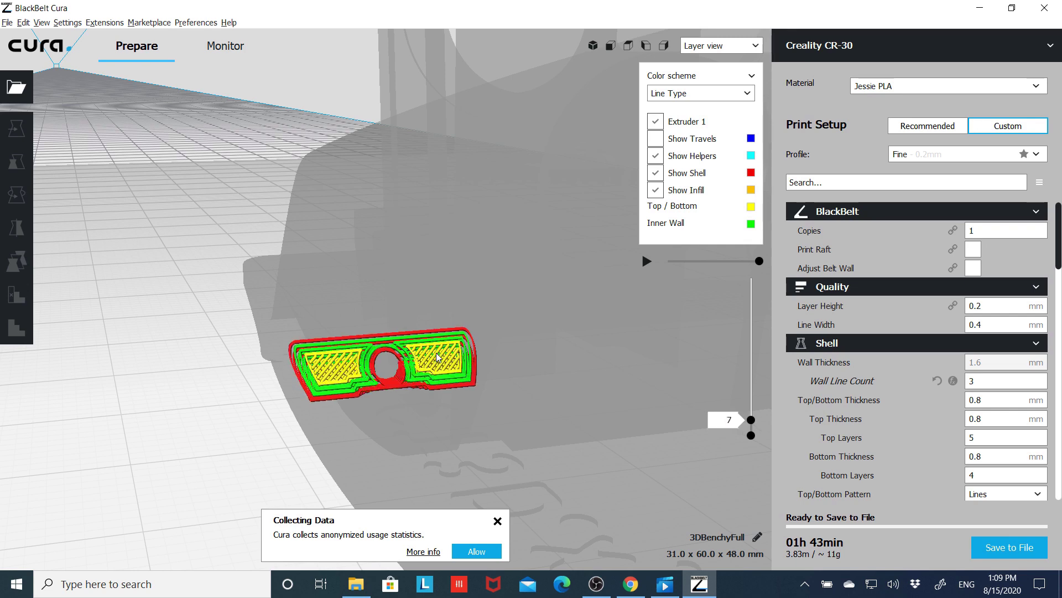
{"action": "key", "text": "Down"}
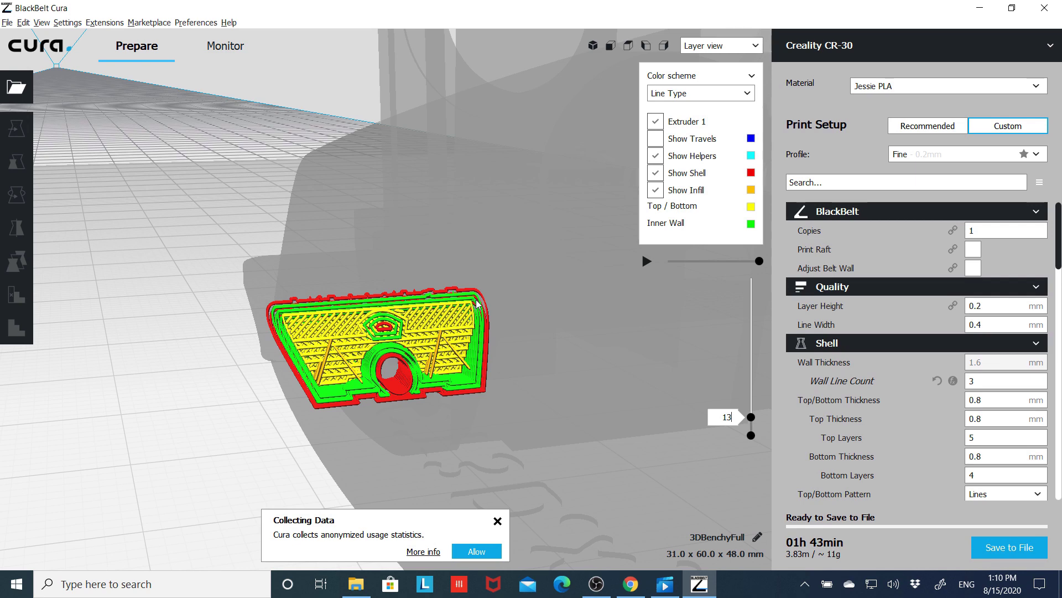
{"action": "key", "text": "Up"}
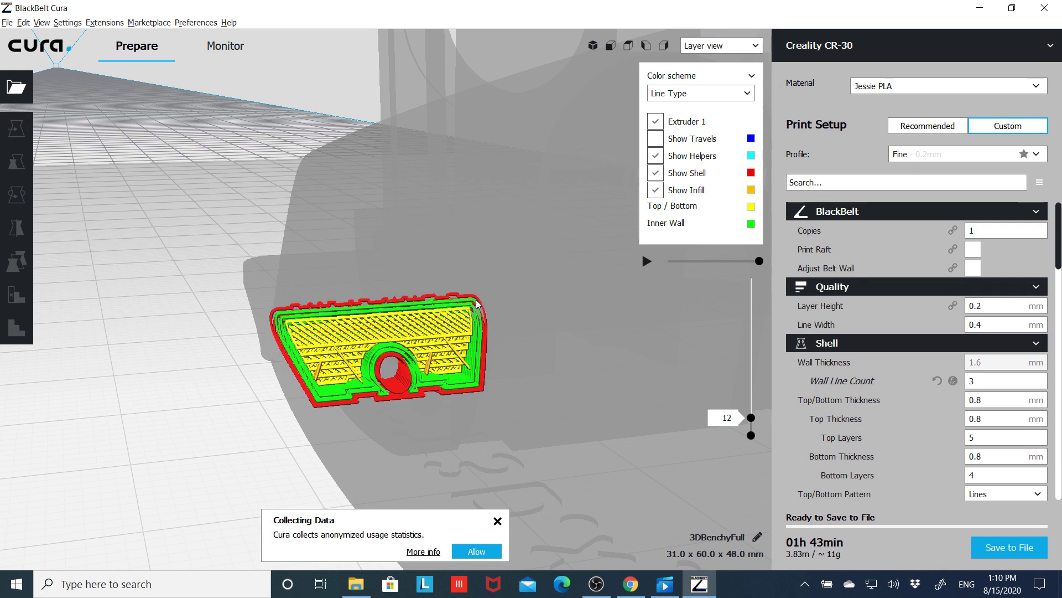
Step: Raise the layer preview through layers 20, 63 and 116 to layer 129
{"action": "key", "text": "Up"}
{"action": "key", "text": "Up"}
{"action": "key", "text": "Up"}
{"action": "key", "text": "Up"}
{"action": "key", "text": "Up"}
{"action": "key", "text": "Up"}
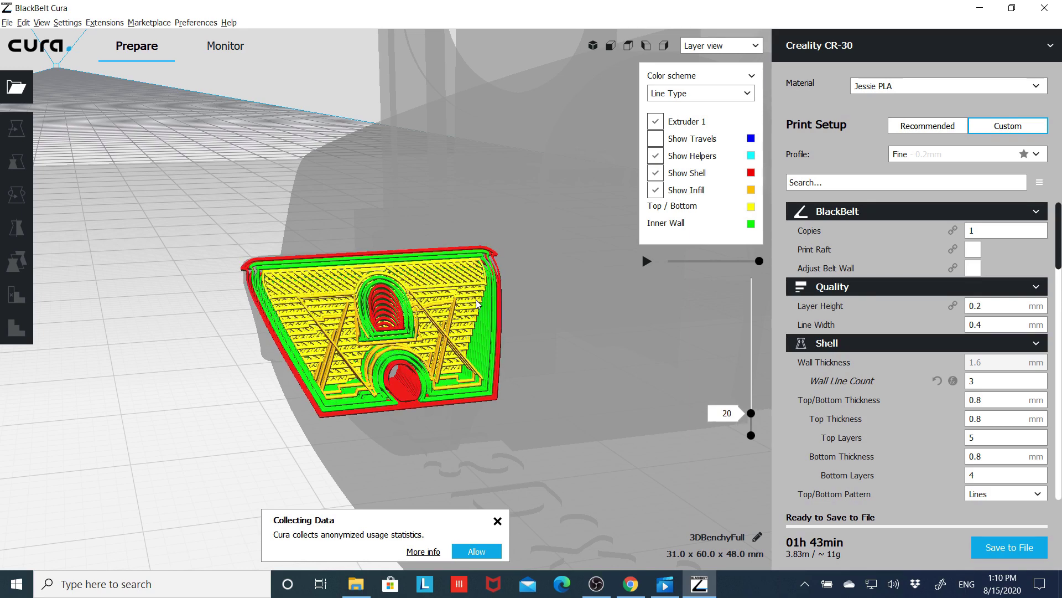
{"action": "key", "text": "Down"}
{"action": "key", "text": "Down"}
{"action": "key", "text": "Down"}
{"action": "key", "text": "Down"}
{"action": "key", "text": "Down"}
{"action": "key", "text": "Down"}
{"action": "key", "text": "Down"}
{"action": "key", "text": "Down"}
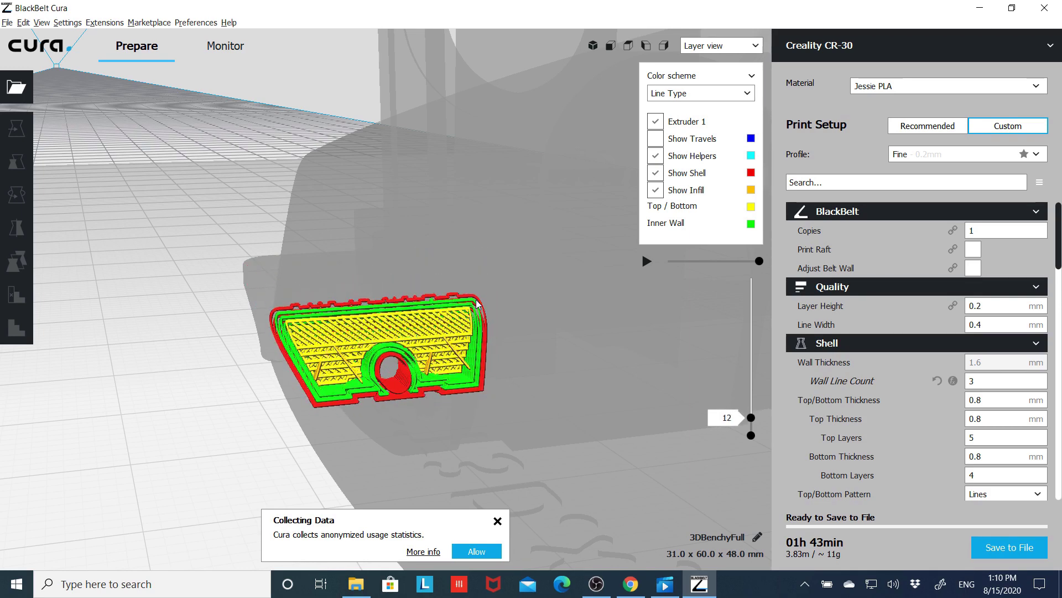
{"action": "key", "text": "Up"}
{"action": "key", "text": "Up"}
{"action": "key", "text": "Up"}
{"action": "key", "text": "Up"}
{"action": "key", "text": "Up"}
{"action": "key", "text": "Up"}
{"action": "key", "text": "Up"}
{"action": "key", "text": "Up"}
{"action": "key", "text": "Up"}
{"action": "key", "text": "Up"}
{"action": "key", "text": "Up"}
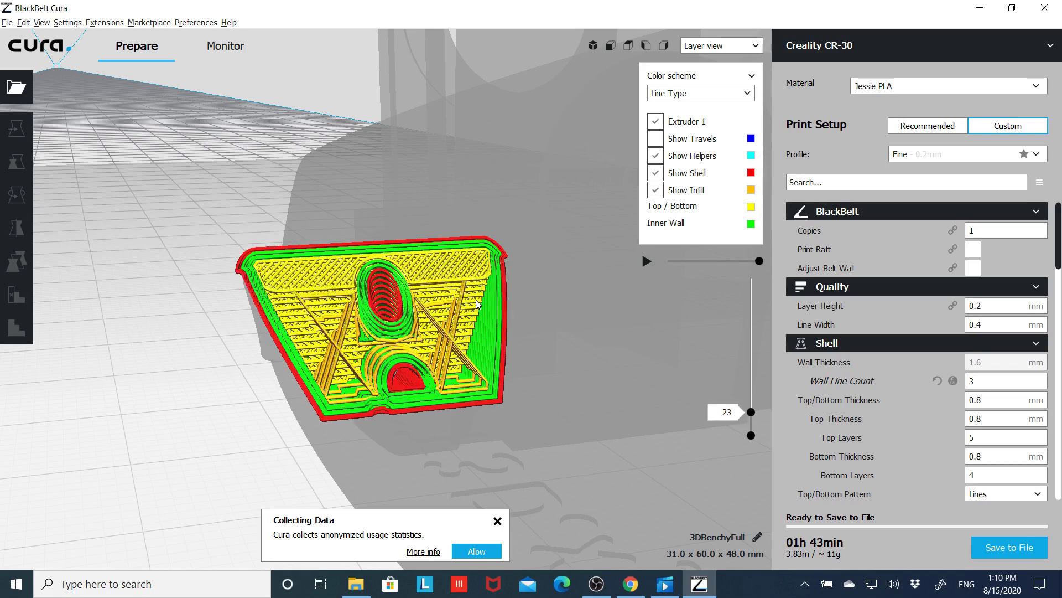
{"action": "key", "text": "Up"}
{"action": "key", "text": "Up"}
{"action": "key", "text": "Up"}
{"action": "key", "text": "Up"}
{"action": "key", "text": "Up"}
{"action": "key", "text": "Up"}
{"action": "key", "text": "Up"}
{"action": "key", "text": "Up"}
{"action": "key", "text": "Up"}
{"action": "key", "text": "Up"}
{"action": "key", "text": "Up"}
{"action": "key", "text": "Up"}
{"action": "key", "text": "Up"}
{"action": "key", "text": "Up"}
{"action": "key", "text": "Up"}
{"action": "key", "text": "Up"}
{"action": "key", "text": "Up"}
{"action": "key", "text": "Up"}
{"action": "key", "text": "Up"}
{"action": "key", "text": "Up"}
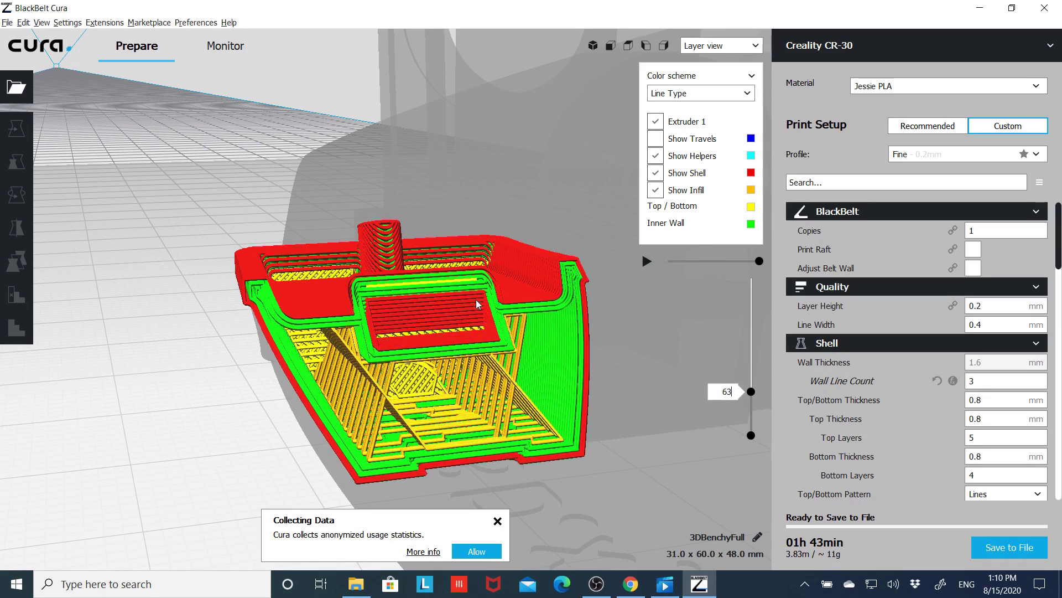
{"action": "key", "text": "Up"}
{"action": "key", "text": "Up"}
{"action": "key", "text": "Up"}
{"action": "key", "text": "Up"}
{"action": "key", "text": "Up"}
{"action": "key", "text": "Up"}
{"action": "key", "text": "Up"}
{"action": "key", "text": "Up"}
{"action": "key", "text": "Up"}
{"action": "key", "text": "Up"}
{"action": "key", "text": "Up"}
{"action": "key", "text": "Up"}
{"action": "key", "text": "Up"}
{"action": "key", "text": "Up"}
{"action": "key", "text": "Up"}
{"action": "key", "text": "Up"}
{"action": "key", "text": "Up"}
{"action": "key", "text": "Up"}
{"action": "key", "text": "Up"}
{"action": "key", "text": "Up"}
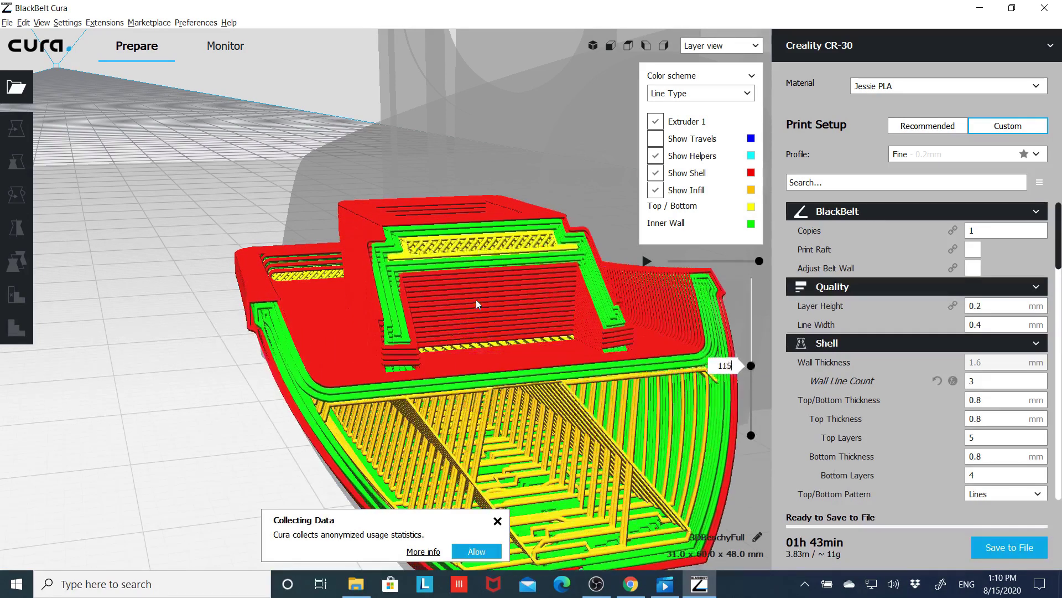
{"action": "key", "text": "Up"}
{"action": "key", "text": "Up"}
{"action": "key", "text": "Up"}
{"action": "key", "text": "Up"}
{"action": "key", "text": "Up"}
{"action": "key", "text": "Up"}
{"action": "key", "text": "Up"}
{"action": "key", "text": "Up"}
{"action": "key", "text": "Up"}
{"action": "key", "text": "Up"}
{"action": "key", "text": "Up"}
{"action": "key", "text": "Up"}
{"action": "key", "text": "Up"}
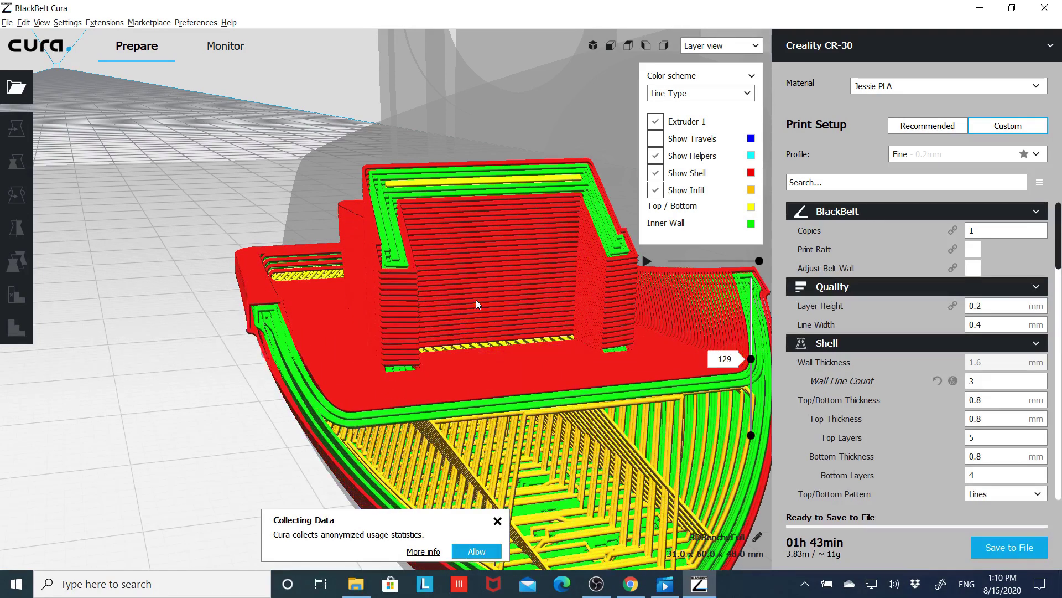
Step: Switch back to Solid view and orbit to face the Benchy's stern
{"action": "left_click", "coordinate": [758, 48]}
{"action": "left_click", "coordinate": [736, 58]}
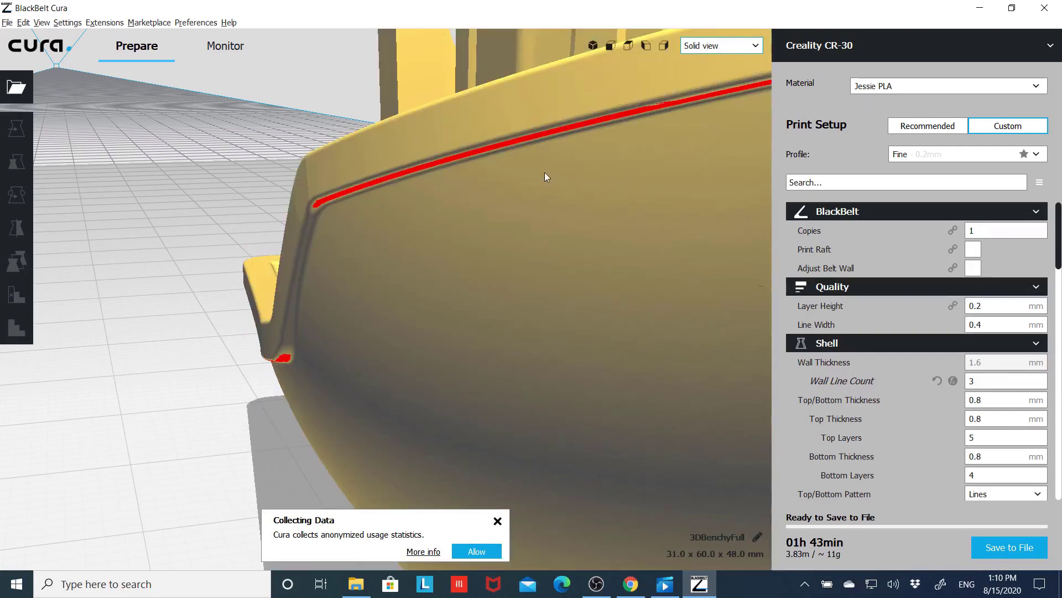
{"action": "scroll", "coordinate": [498, 166], "scroll_direction": "down", "scroll_amount": 10}
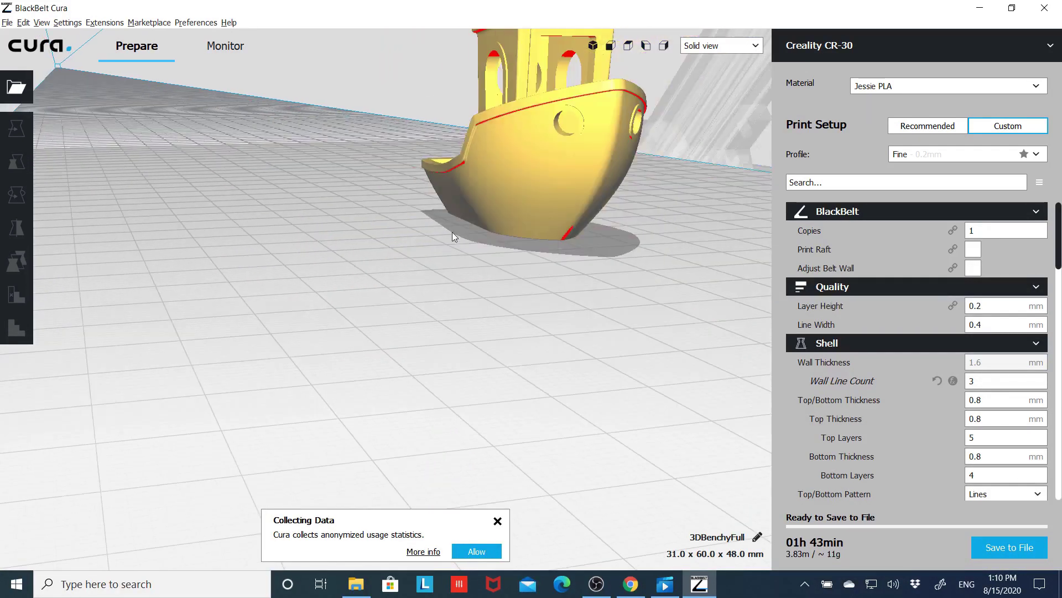
{"action": "scroll", "coordinate": [453, 236], "scroll_direction": "down", "scroll_amount": 10}
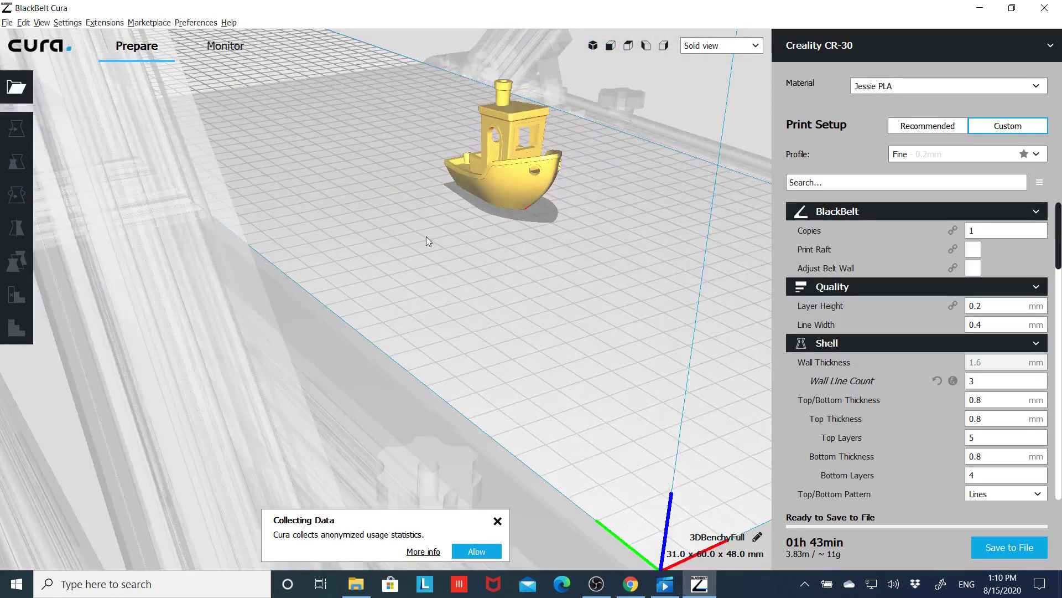
{"action": "right_click_drag", "start_coordinate": [426, 241], "coordinate": [526, 244]}
{"action": "right_click_drag", "start_coordinate": [373, 250], "coordinate": [491, 249]}
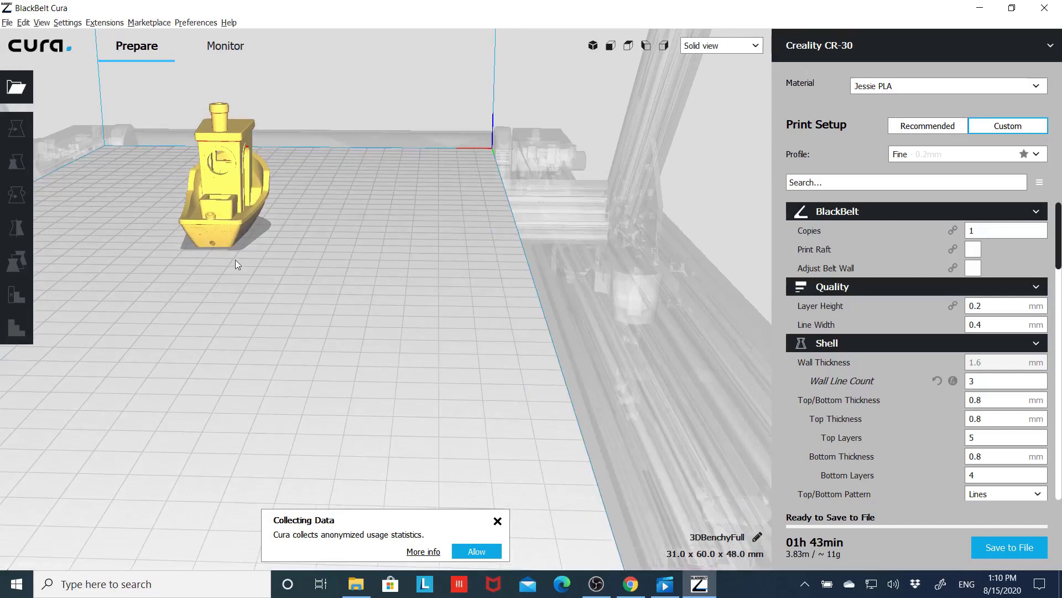
{"action": "scroll", "coordinate": [178, 245], "scroll_direction": "up", "scroll_amount": 8}
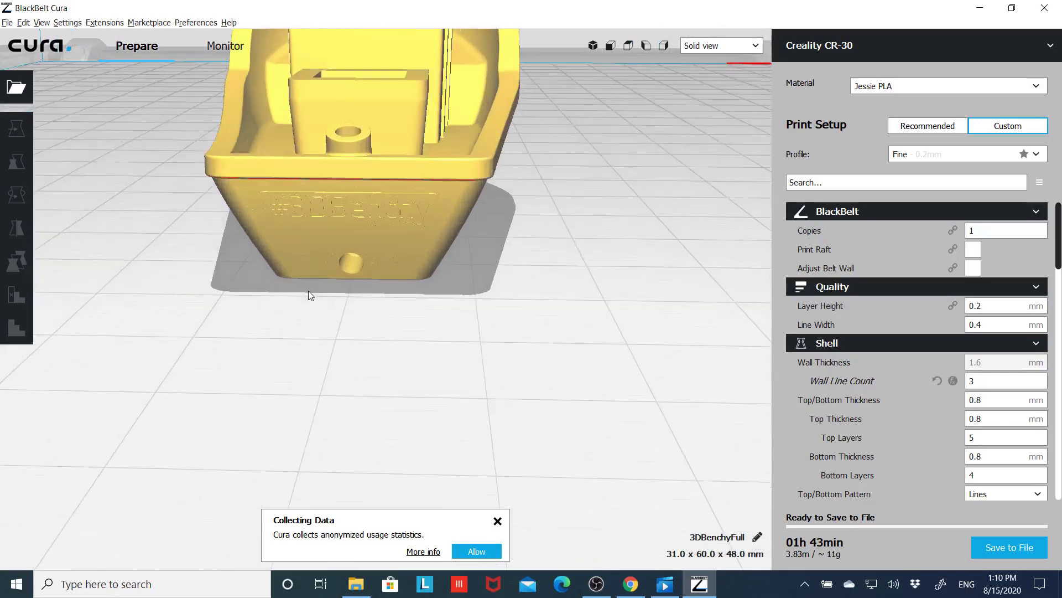
{"action": "scroll", "coordinate": [345, 278], "scroll_direction": "up", "scroll_amount": 2}
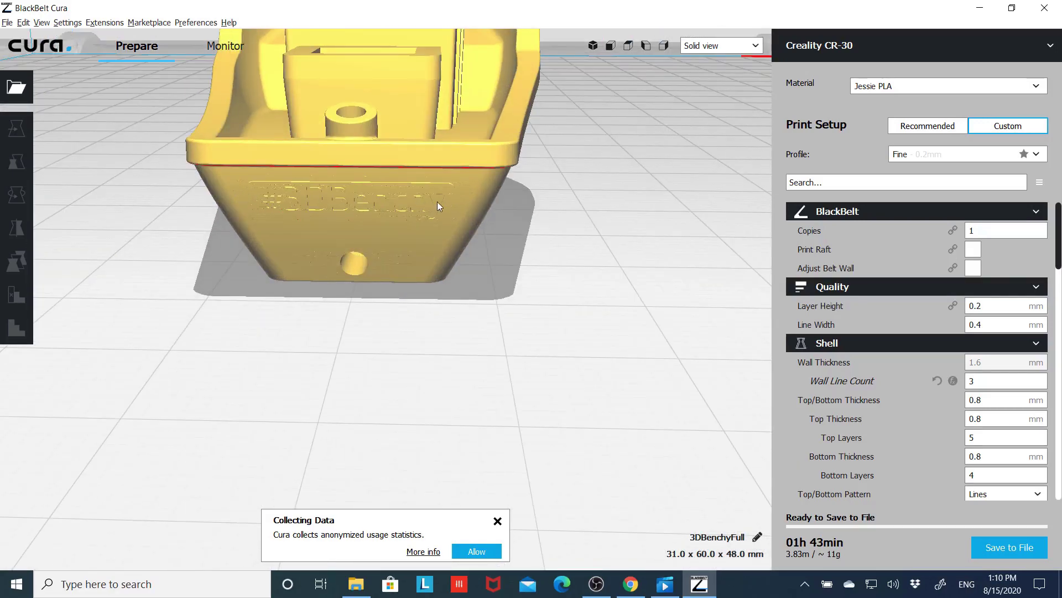
Step: Add a custom support block onto the Benchy's hull
{"action": "left_click", "coordinate": [327, 201]}
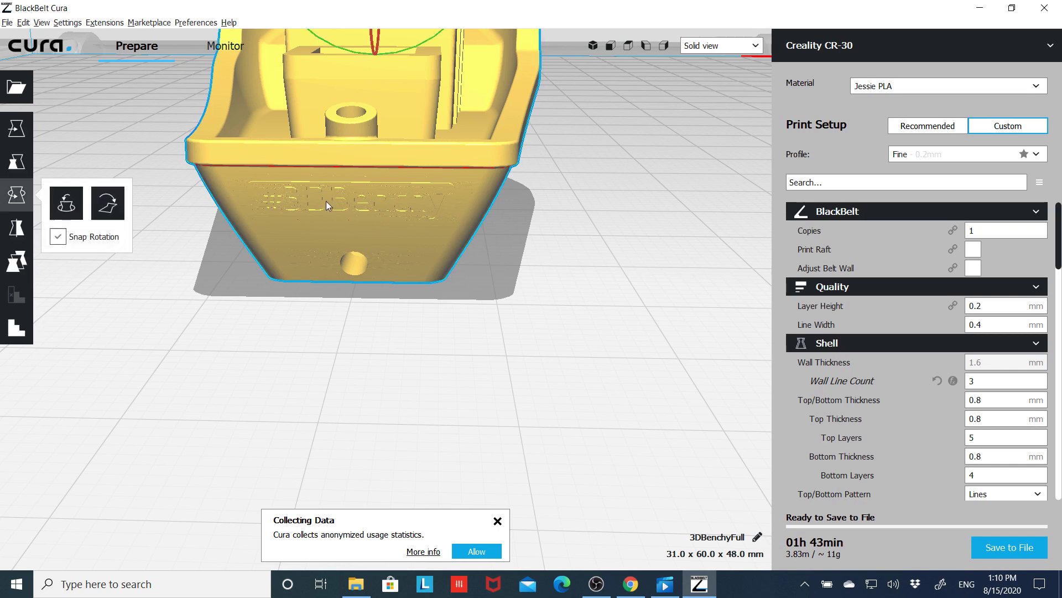
{"action": "left_click", "coordinate": [17, 327]}
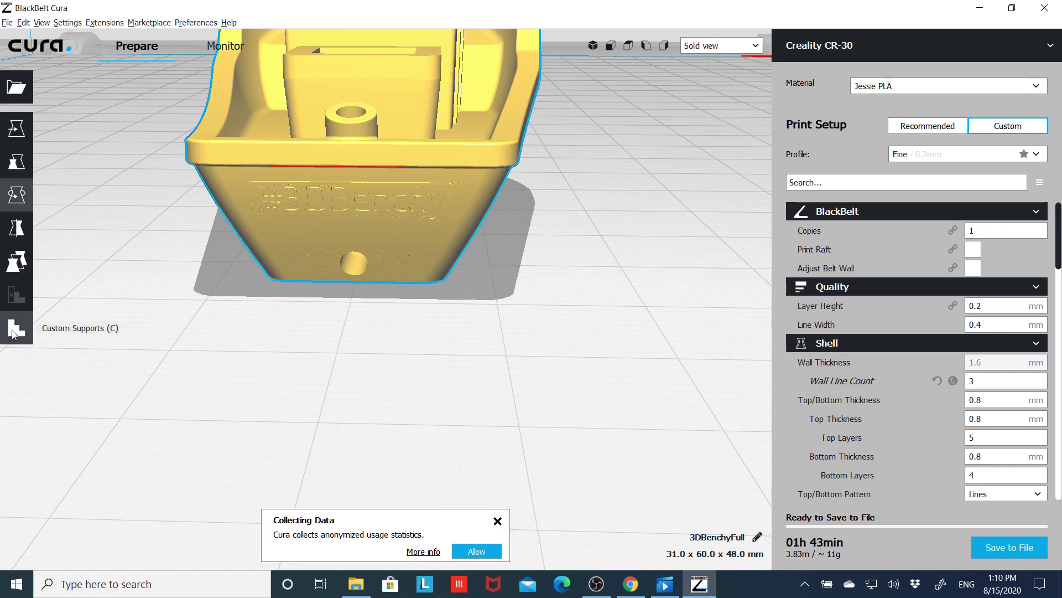
{"action": "left_click", "coordinate": [346, 191]}
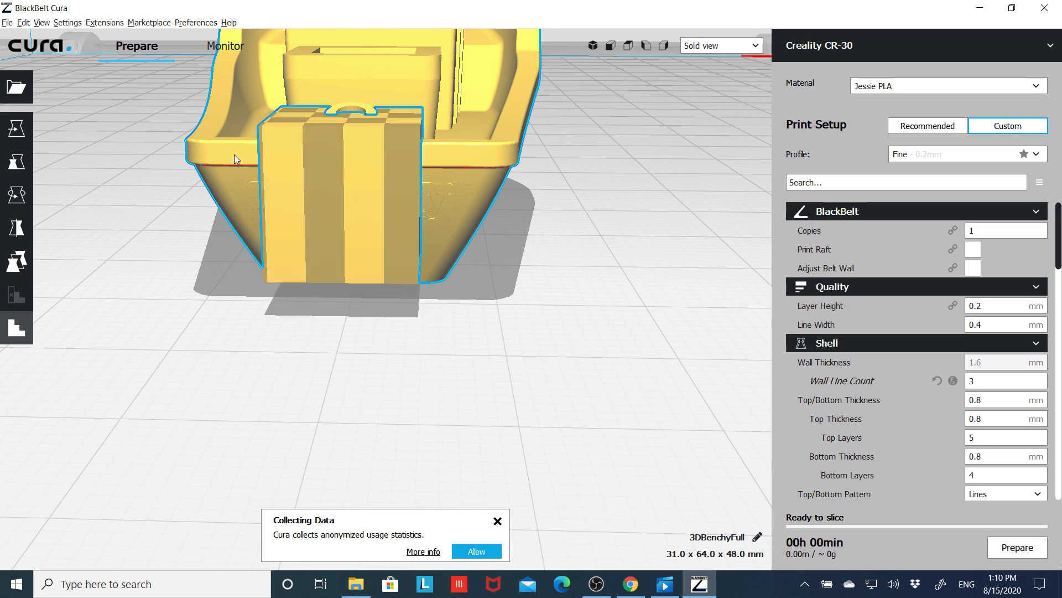
Step: Scale the support block to X 14 mm and Z 8 mm with uniform scaling off
{"action": "left_click", "coordinate": [16, 162]}
{"action": "left_click", "coordinate": [338, 198]}
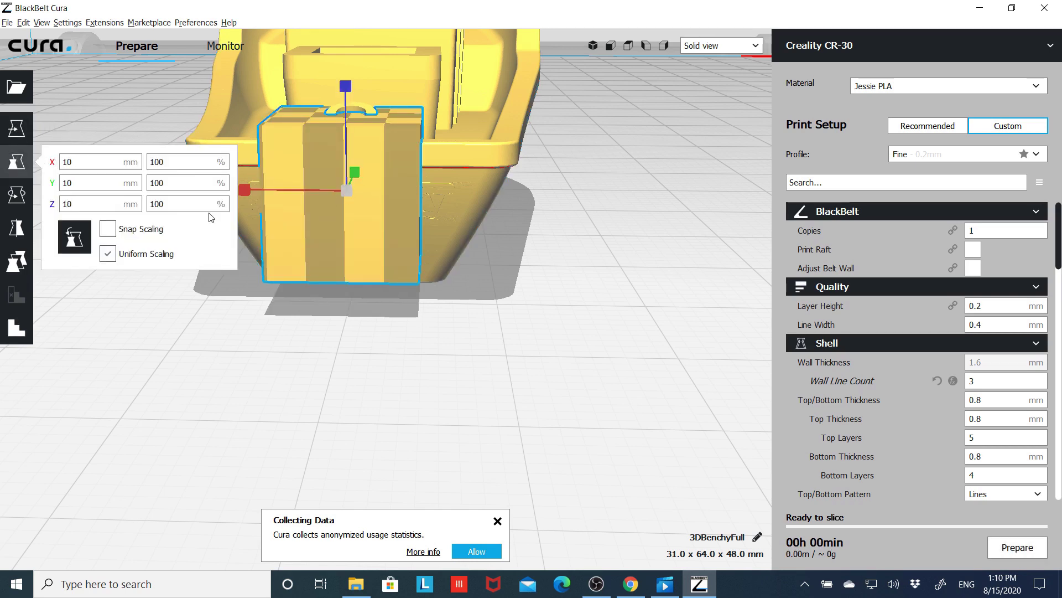
{"action": "double_click", "coordinate": [82, 204]}
{"action": "left_click", "coordinate": [105, 252]}
{"action": "type", "text": "8"}
{"action": "left_click", "coordinate": [83, 162]}
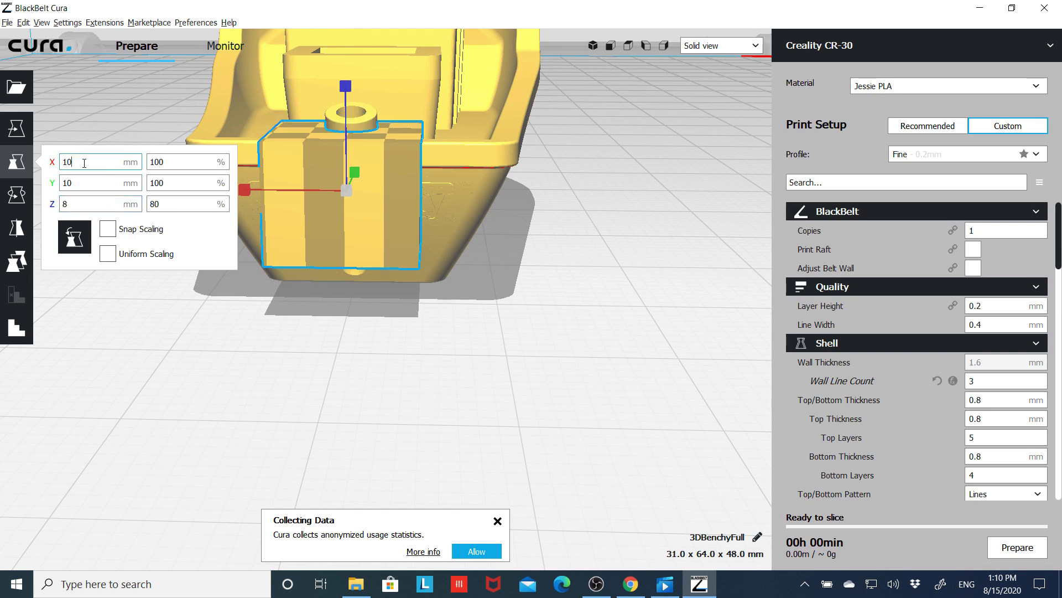
{"action": "type", "text": "14"}
{"action": "key", "text": "Return"}
Step: Move the support block down to Z 0
{"action": "left_click", "coordinate": [16, 128]}
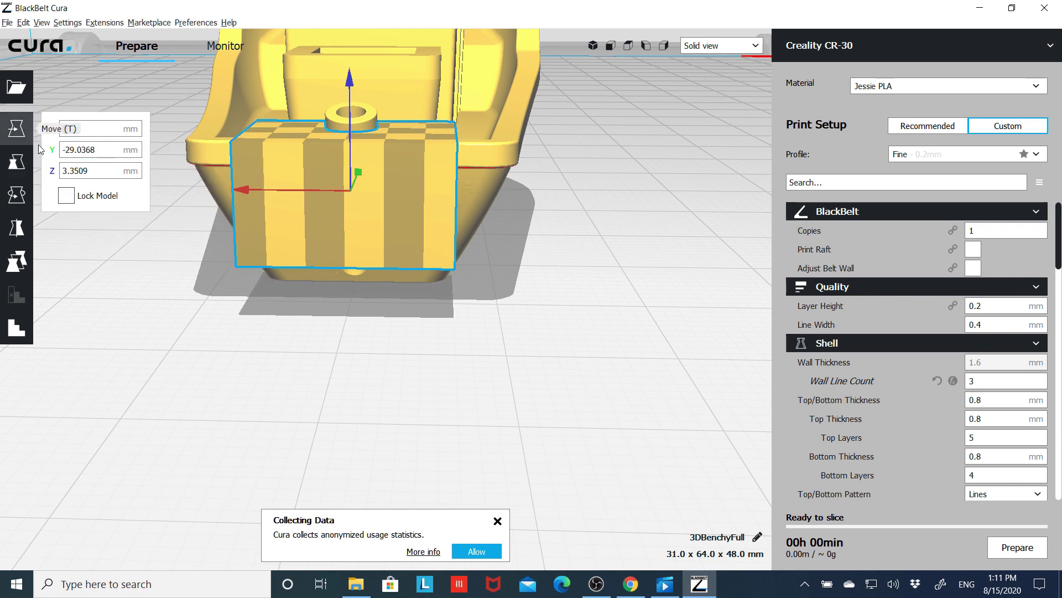
{"action": "left_click_drag", "start_coordinate": [95, 170], "coordinate": [50, 173]}
{"action": "type", "text": "0"}
{"action": "key", "text": "Return"}
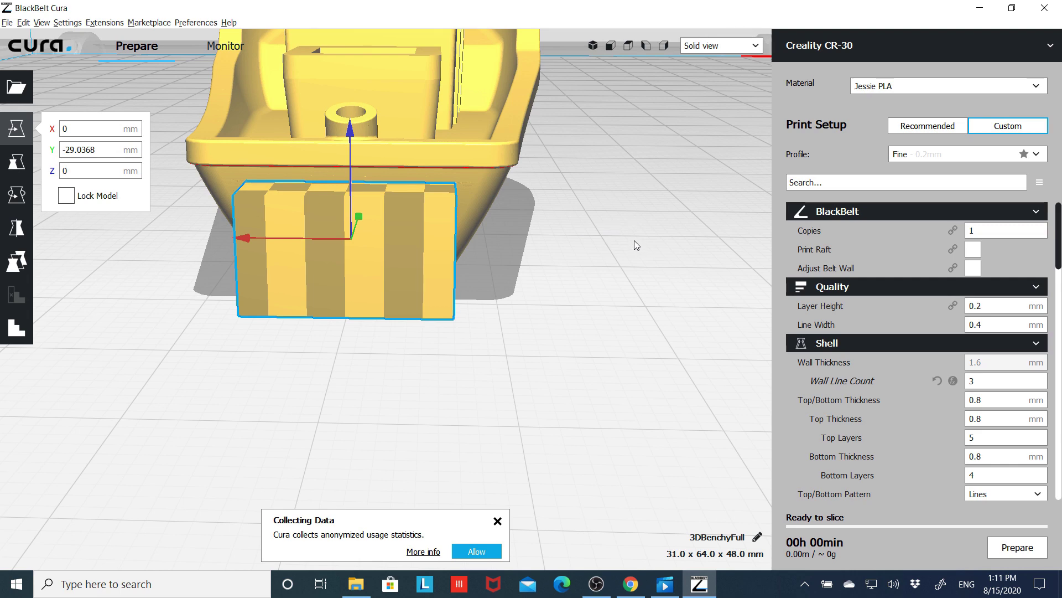
Step: Nudge the support block along Y to -25.4838 mm from an angled side view
{"action": "scroll", "coordinate": [576, 219], "scroll_direction": "down", "scroll_amount": 2}
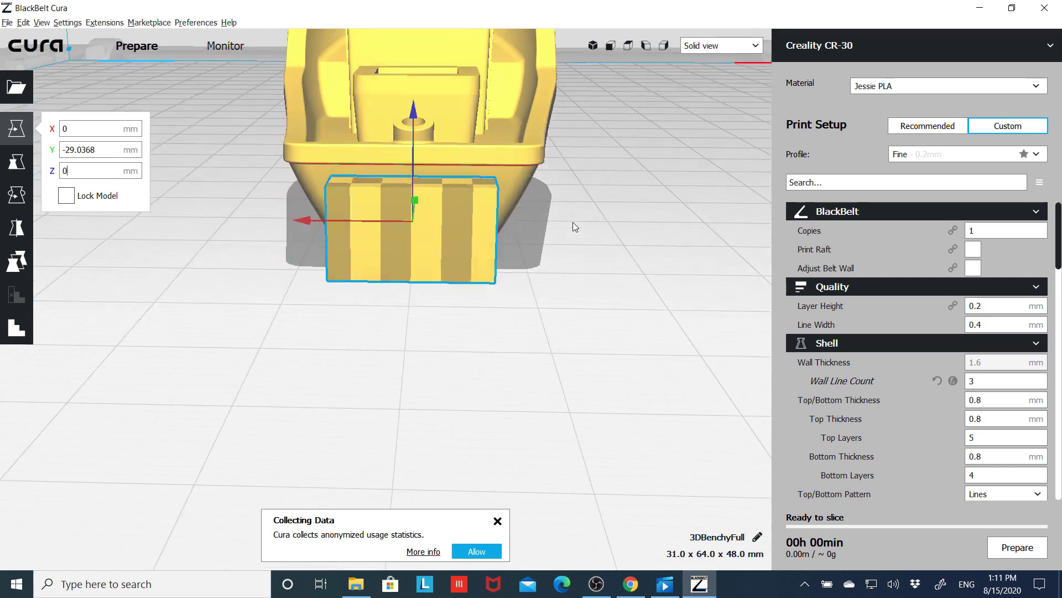
{"action": "right_click_drag", "start_coordinate": [613, 287], "coordinate": [223, 285]}
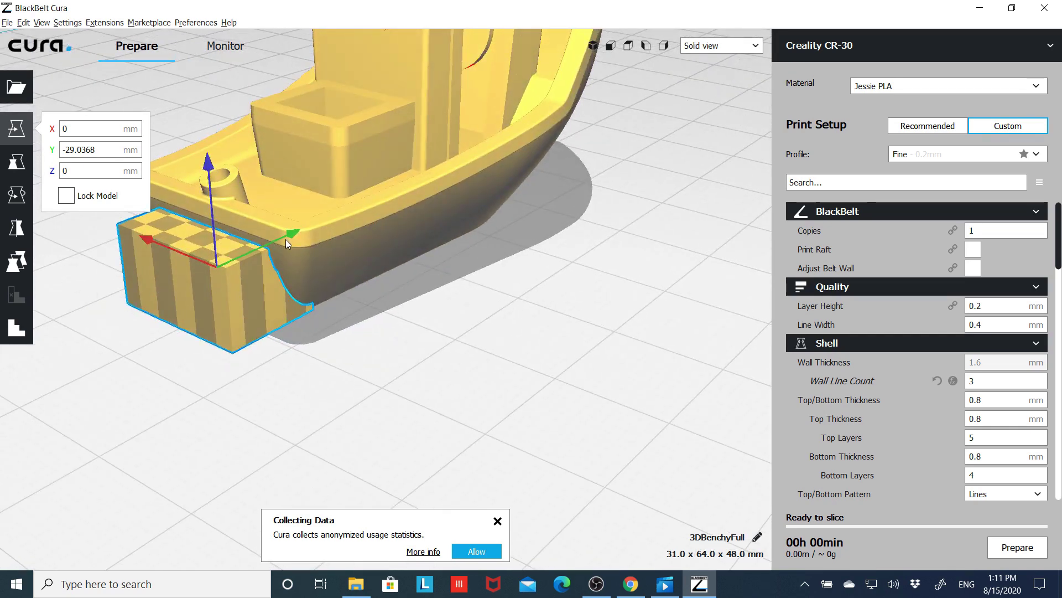
{"action": "left_click_drag", "start_coordinate": [290, 235], "coordinate": [316, 227]}
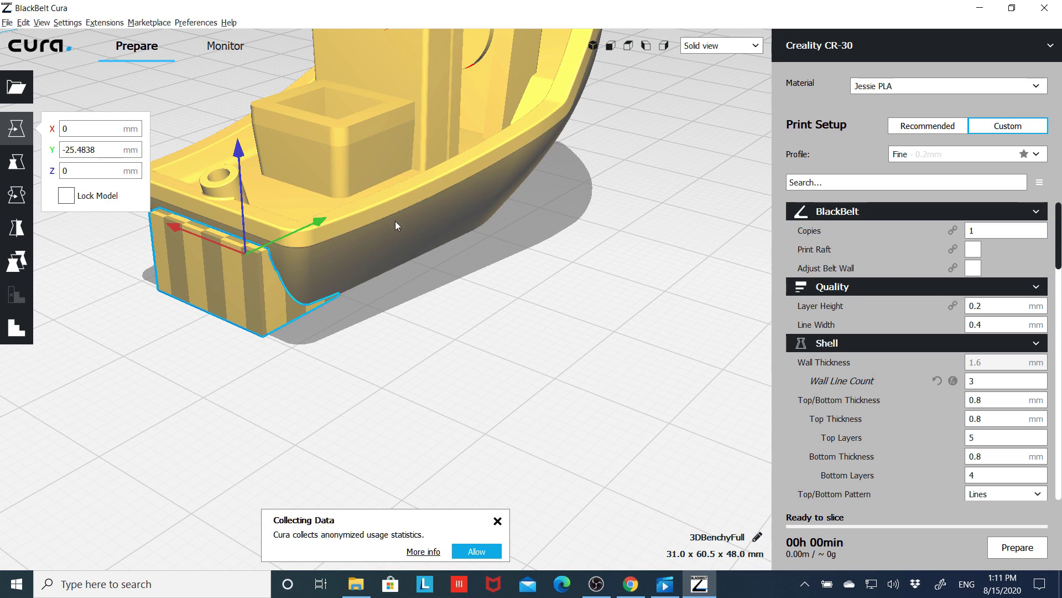
{"action": "scroll", "coordinate": [429, 240], "scroll_direction": "down", "scroll_amount": 5}
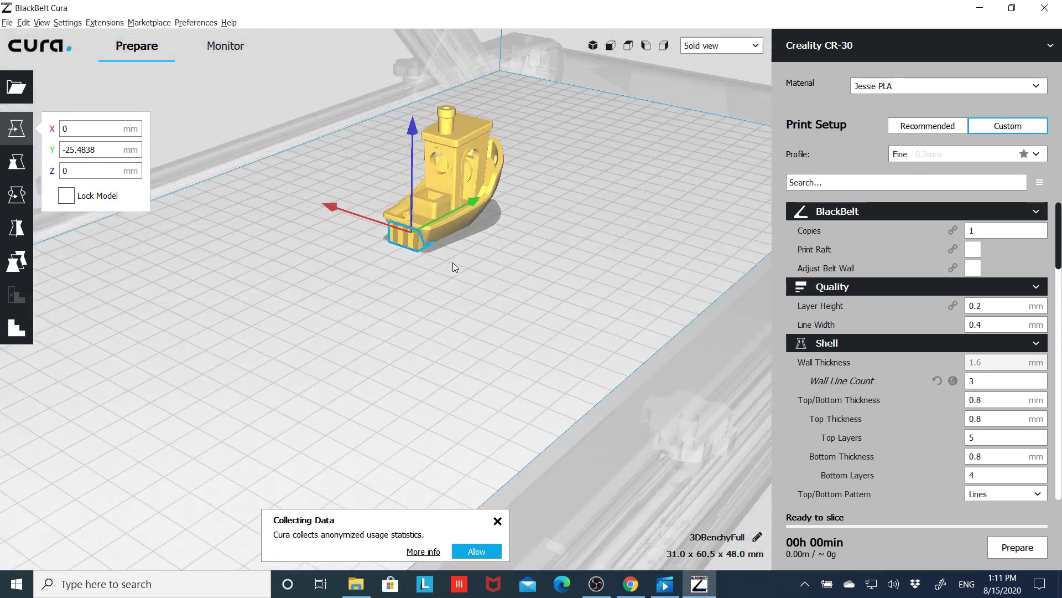
Step: Multiply the Benchy into five copies arranged in two rows on the belt
{"action": "left_click", "coordinate": [462, 157]}
{"action": "right_click", "coordinate": [463, 161]}
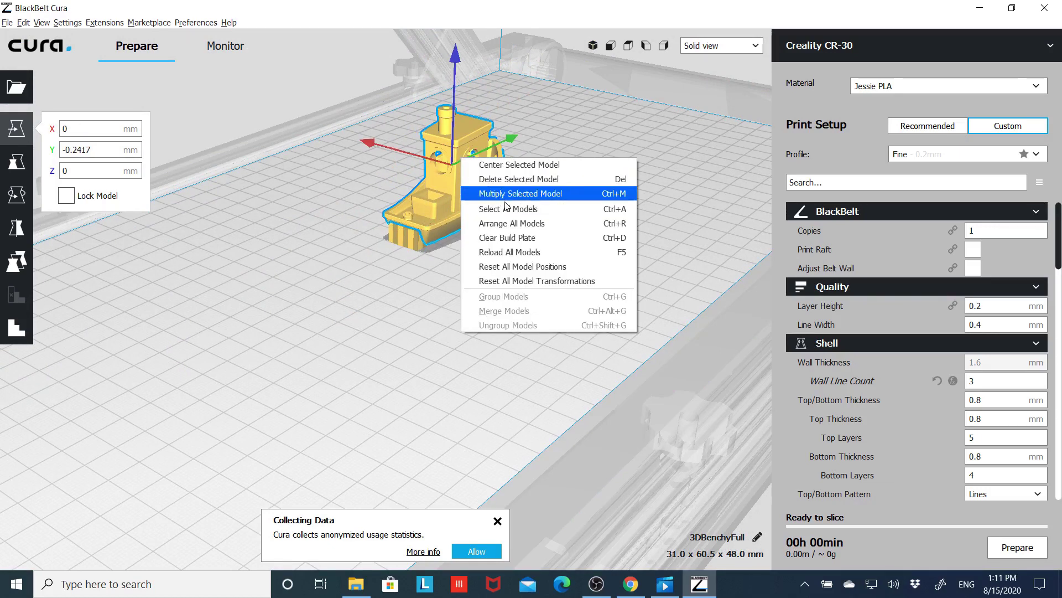
{"action": "left_click", "coordinate": [534, 193]}
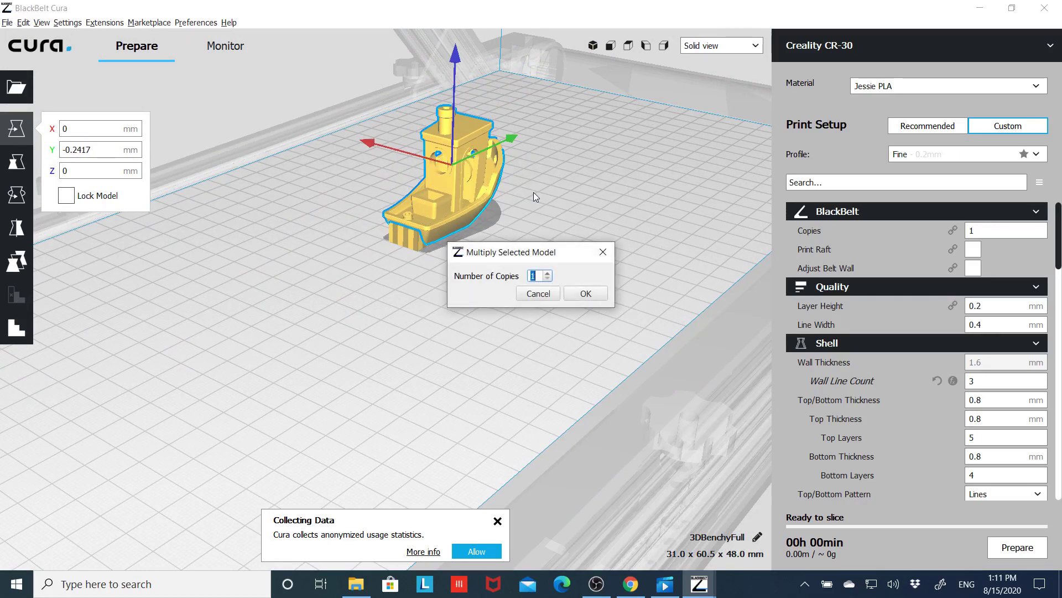
{"action": "left_click", "coordinate": [598, 294]}
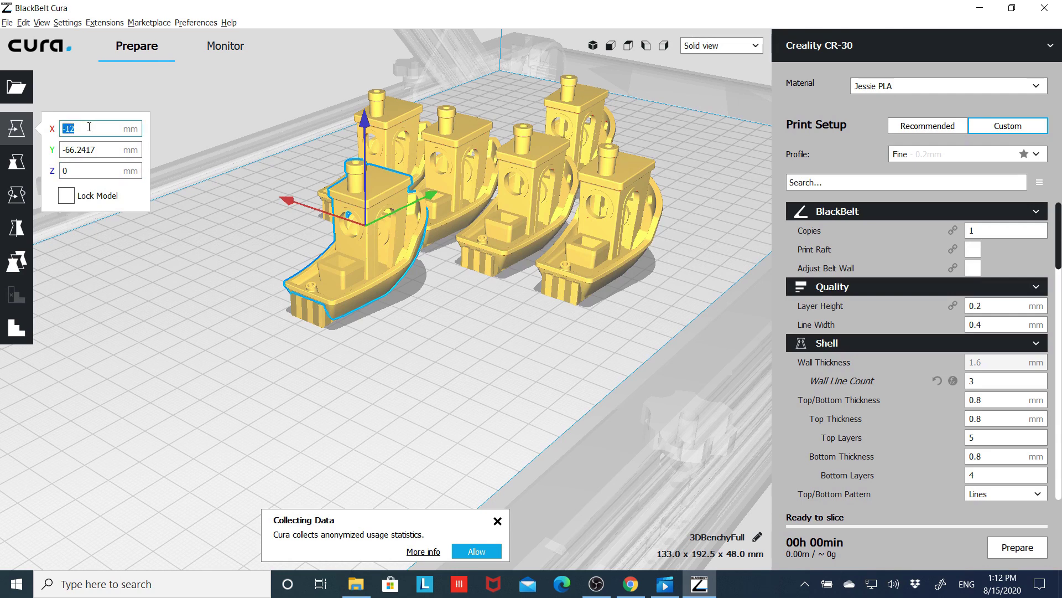
Step: Set the front Benchy to X 0 and the middle back Benchy to Y 0
{"action": "type", "text": "0"}
{"action": "key", "text": "Return"}
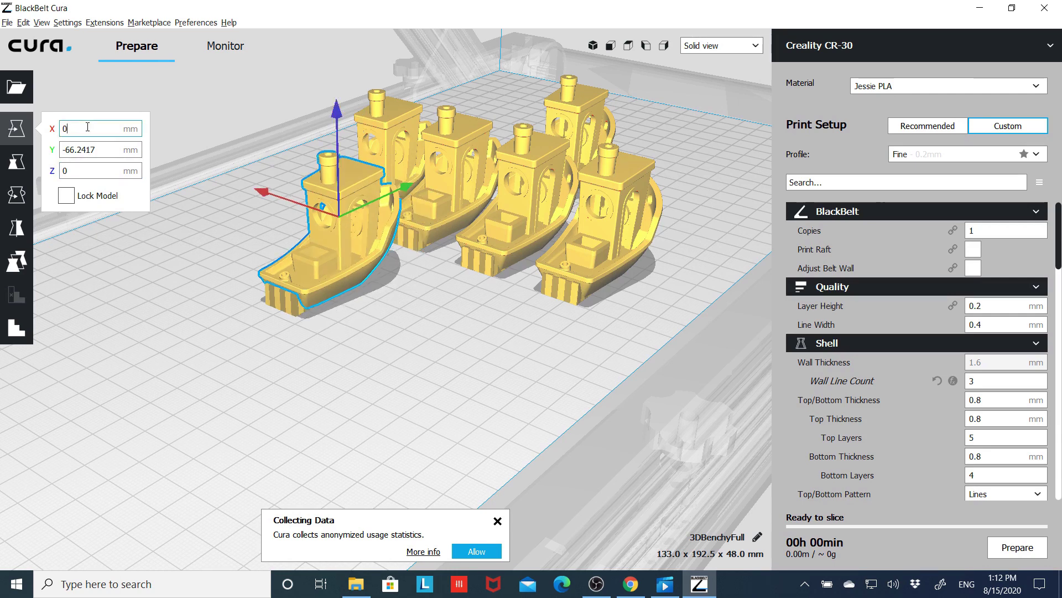
{"action": "left_click", "coordinate": [461, 153]}
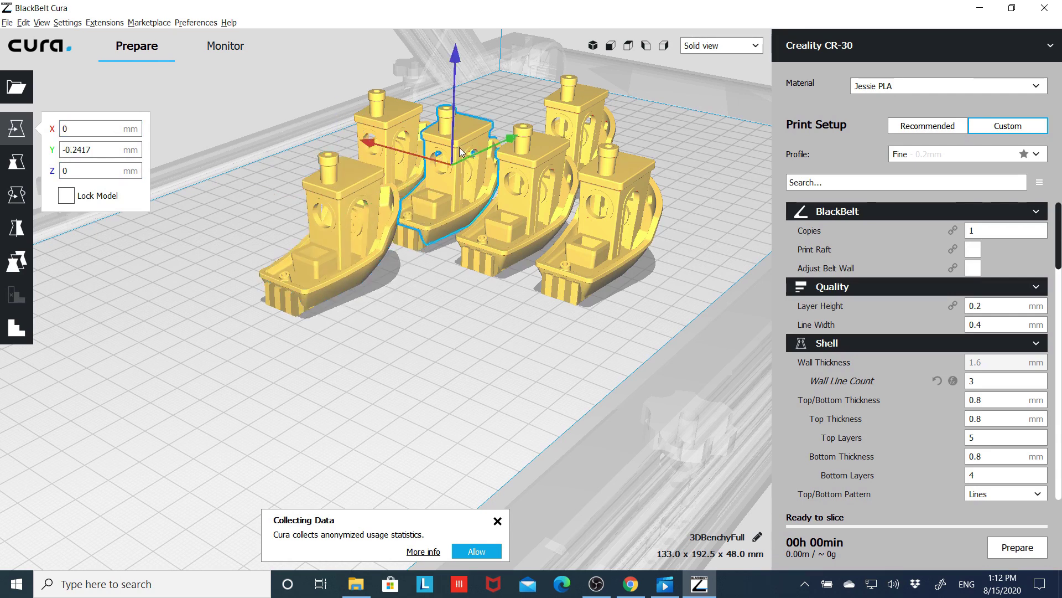
{"action": "left_click", "coordinate": [107, 150]}
{"action": "type", "text": "0"}
{"action": "key", "text": "Return"}
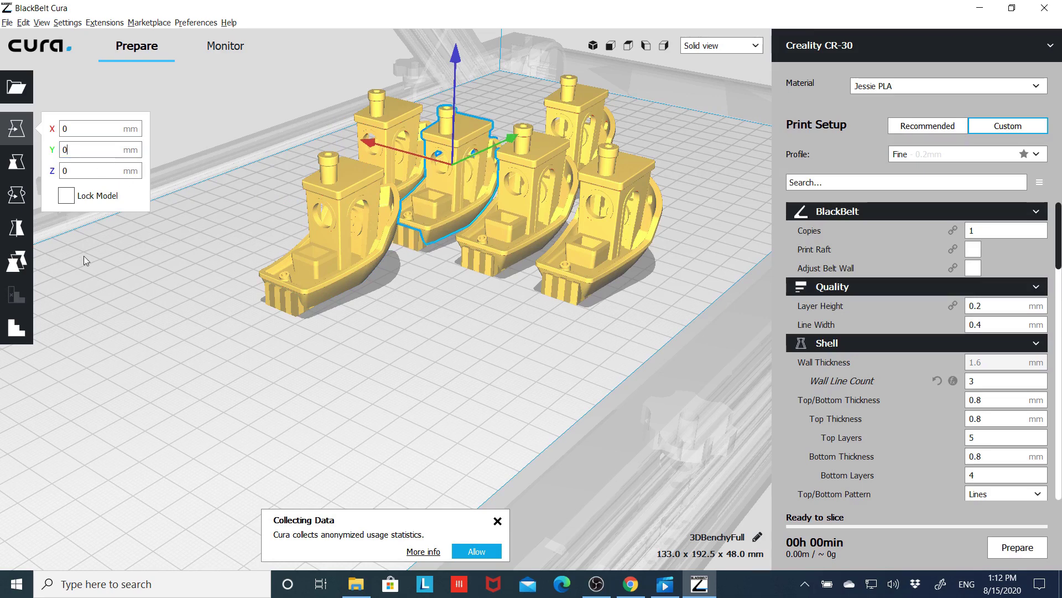
Step: Move the front-left Benchy to Y -100
{"action": "left_click", "coordinate": [338, 212]}
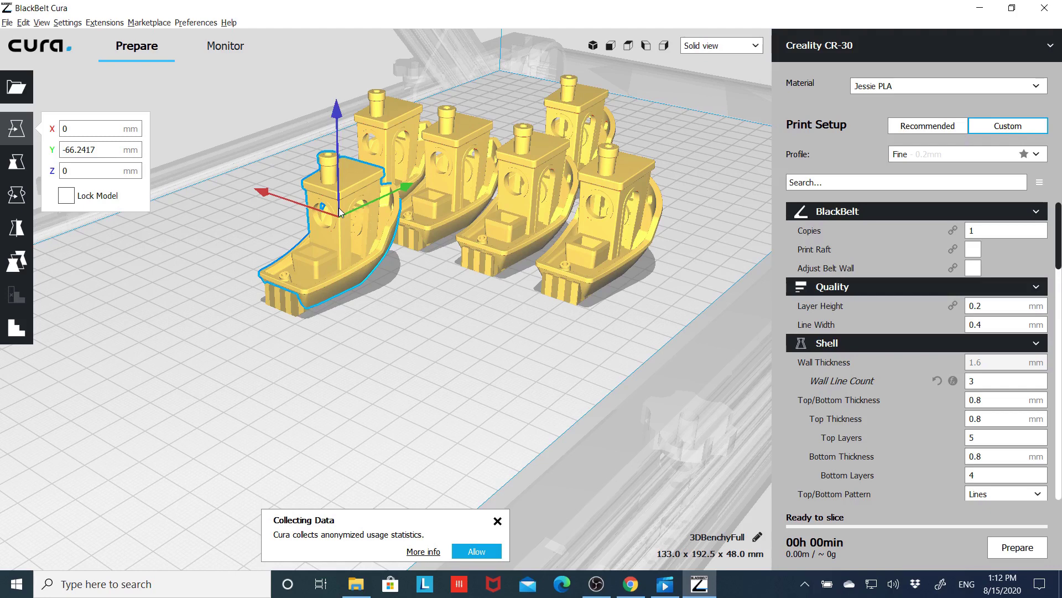
{"action": "triple_click", "coordinate": [107, 148]}
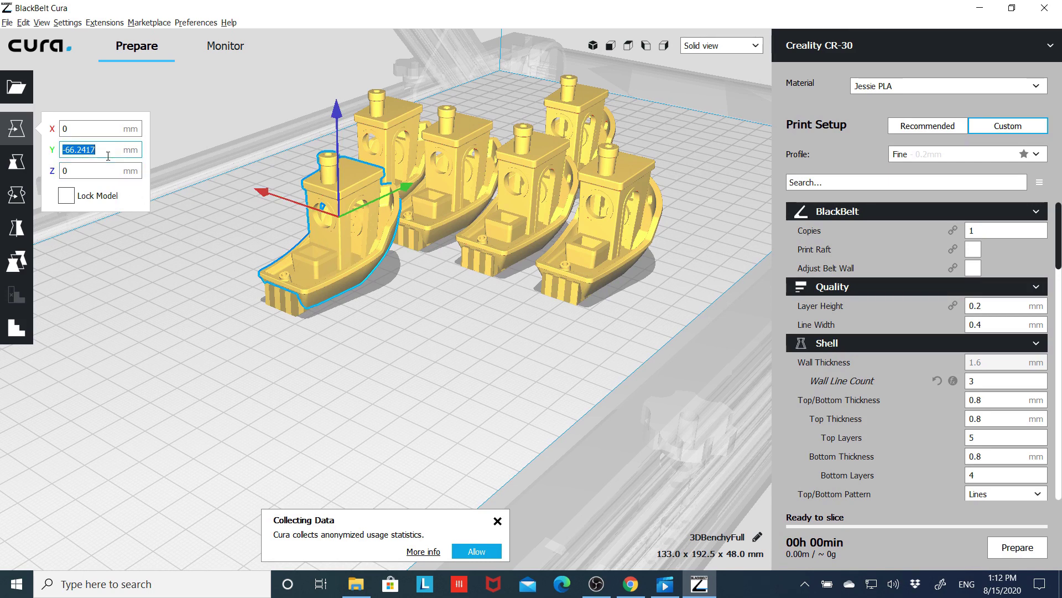
{"action": "type", "text": "10"}
{"action": "key", "text": "Return"}
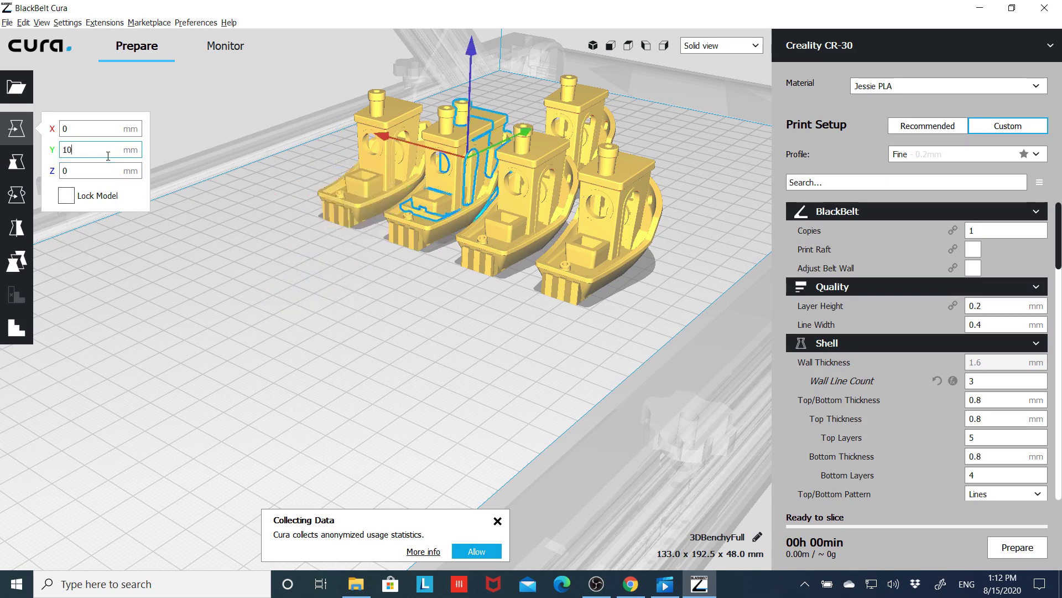
{"action": "key", "text": "BackSpace"}
{"action": "key", "text": "BackSpace"}
{"action": "type", "text": "-100"}
{"action": "key", "text": "Return"}
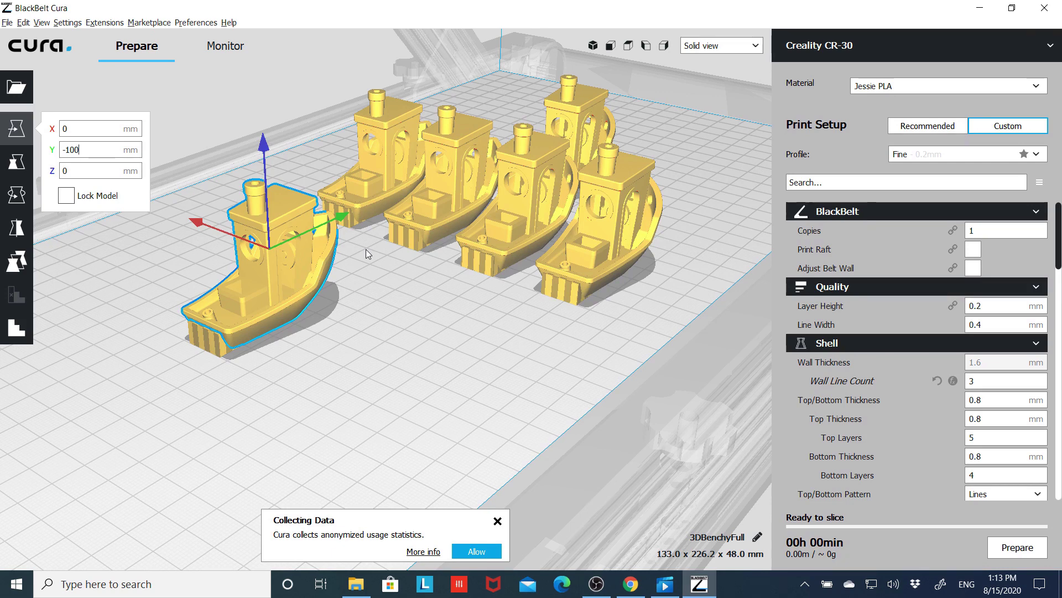
Step: Drag the second Benchy beside the third and set its Y to -300
{"action": "left_click", "coordinate": [383, 128]}
{"action": "left_click_drag", "start_coordinate": [383, 129], "coordinate": [443, 142]}
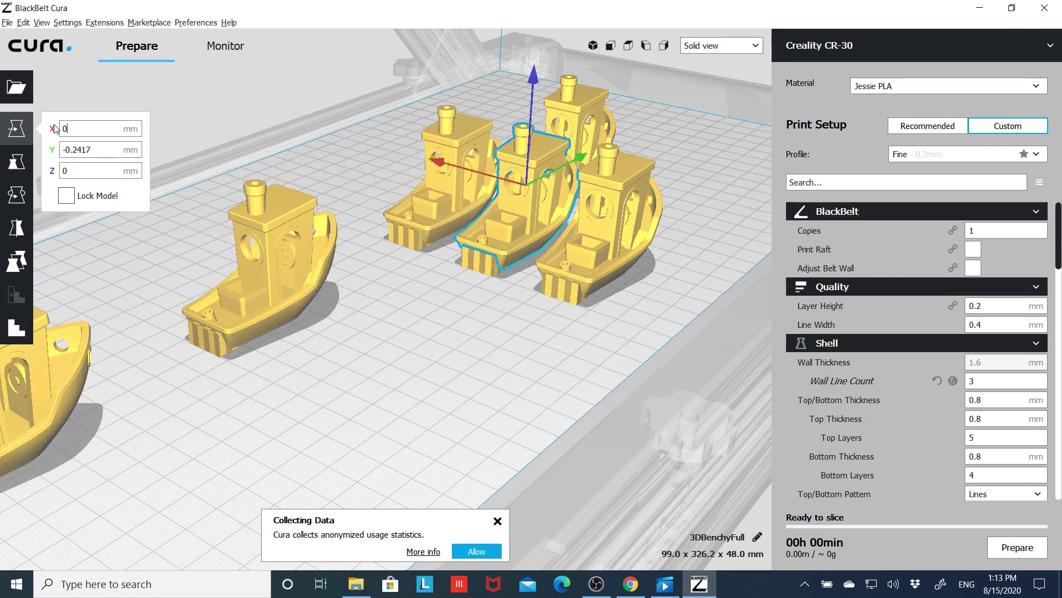
{"action": "key", "text": "Tab"}
{"action": "type", "text": "-300"}
{"action": "key", "text": "Return"}
Step: Set the top Benchy to Y -400 and the right Benchy to Y -500
{"action": "left_click", "coordinate": [570, 122]}
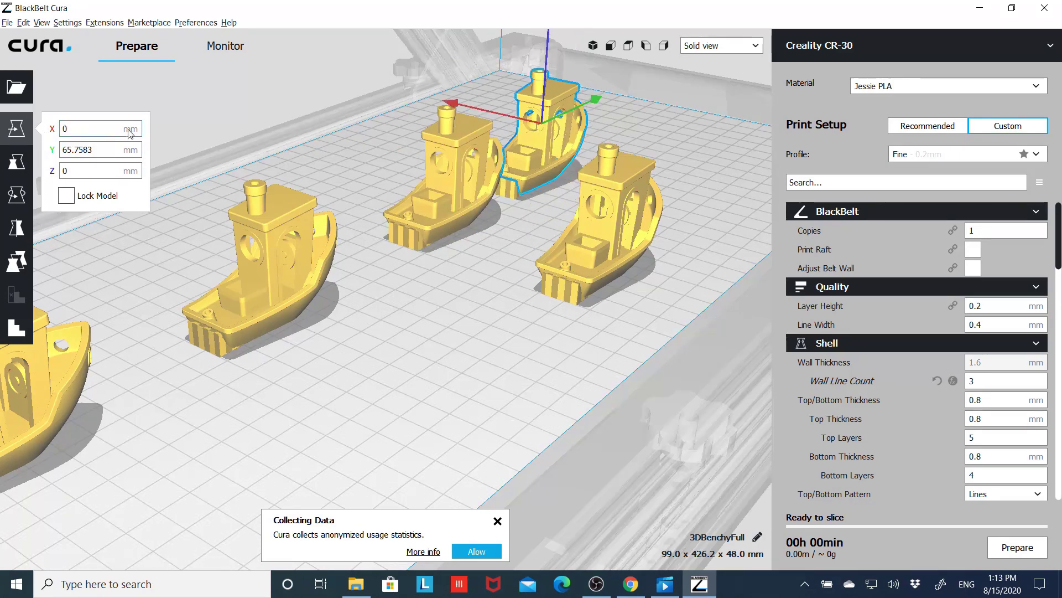
{"action": "key", "text": "Tab"}
{"action": "type", "text": "-400"}
{"action": "key", "text": "Return"}
{"action": "left_click", "coordinate": [588, 233]}
{"action": "left_click", "coordinate": [68, 129]}
{"action": "key", "text": "Tab"}
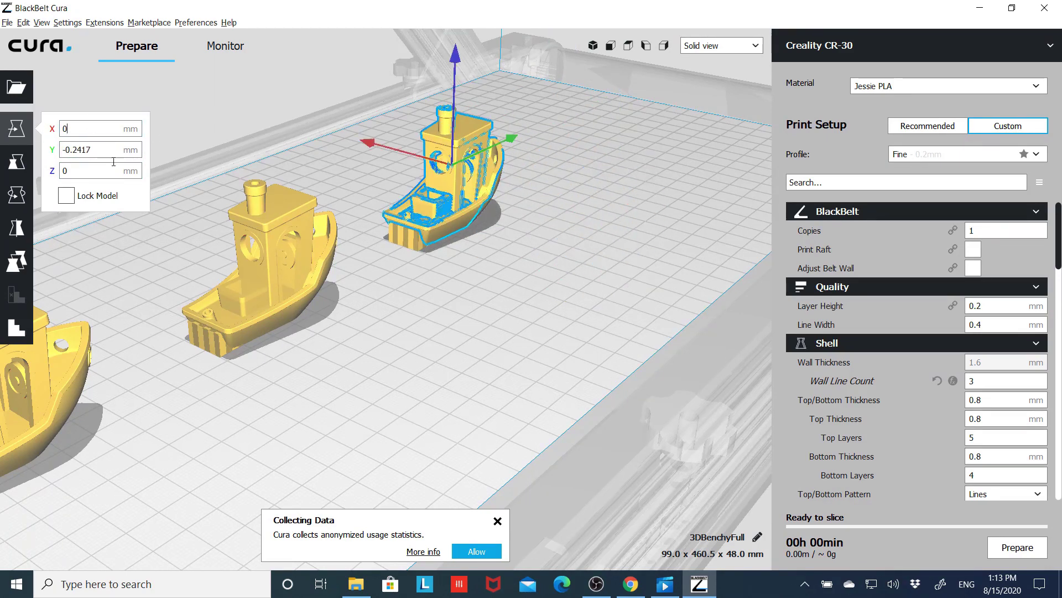
{"action": "type", "text": "-500"}
{"action": "key", "text": "Return"}
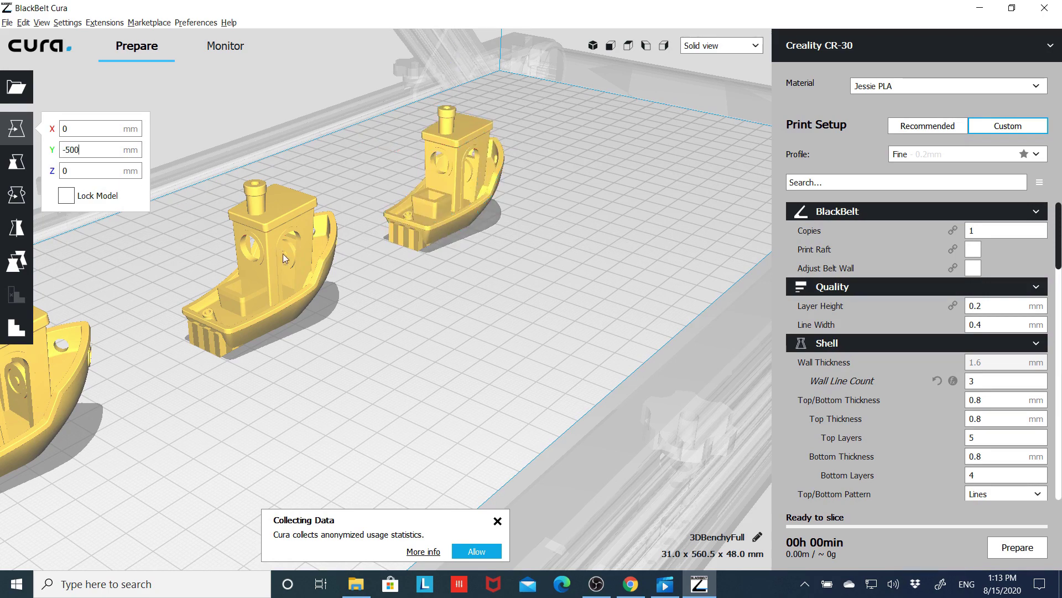
Step: Turn the view so the belt runs horizontally and slice the Benchy row (10h 37min, 69 g)
{"action": "scroll", "coordinate": [295, 256], "scroll_direction": "down", "scroll_amount": 5}
{"action": "scroll", "coordinate": [583, 326], "scroll_direction": "down", "scroll_amount": 3}
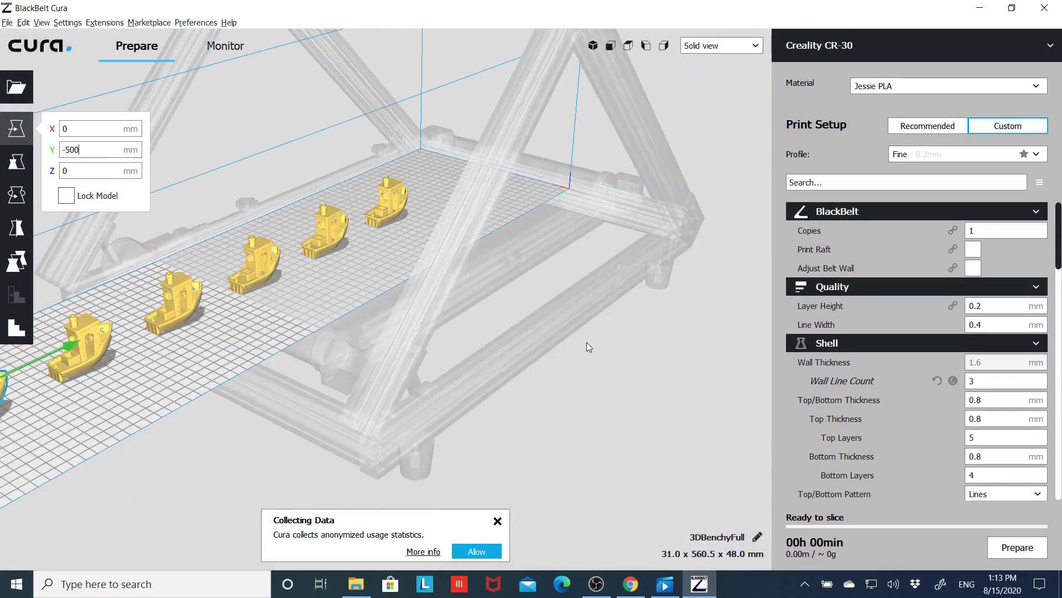
{"action": "right_click_drag", "start_coordinate": [583, 347], "coordinate": [561, 330]}
{"action": "scroll", "coordinate": [312, 303], "scroll_direction": "up", "scroll_amount": 3}
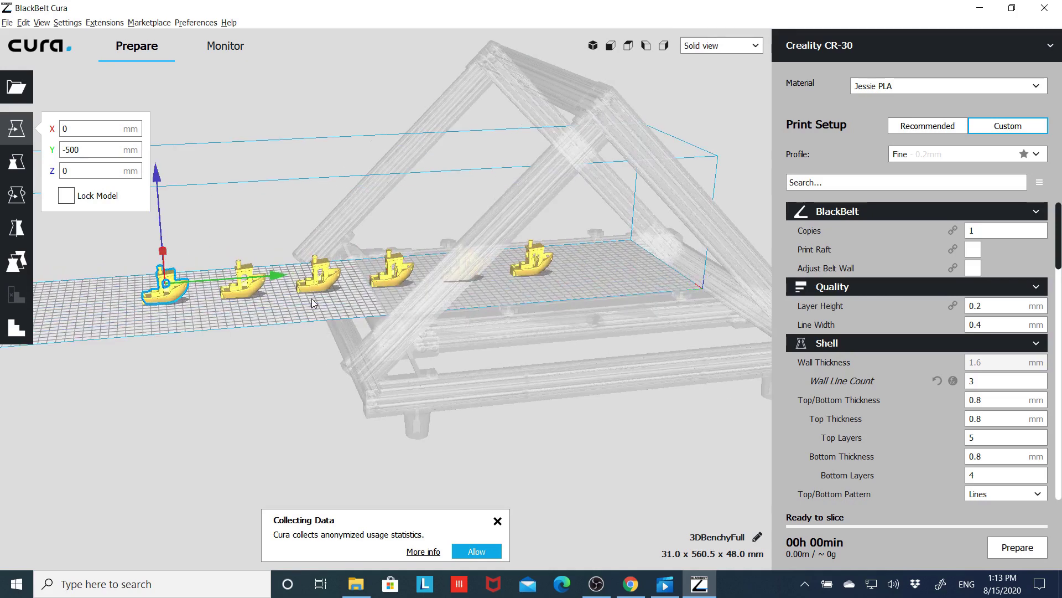
{"action": "left_click", "coordinate": [1017, 547]}
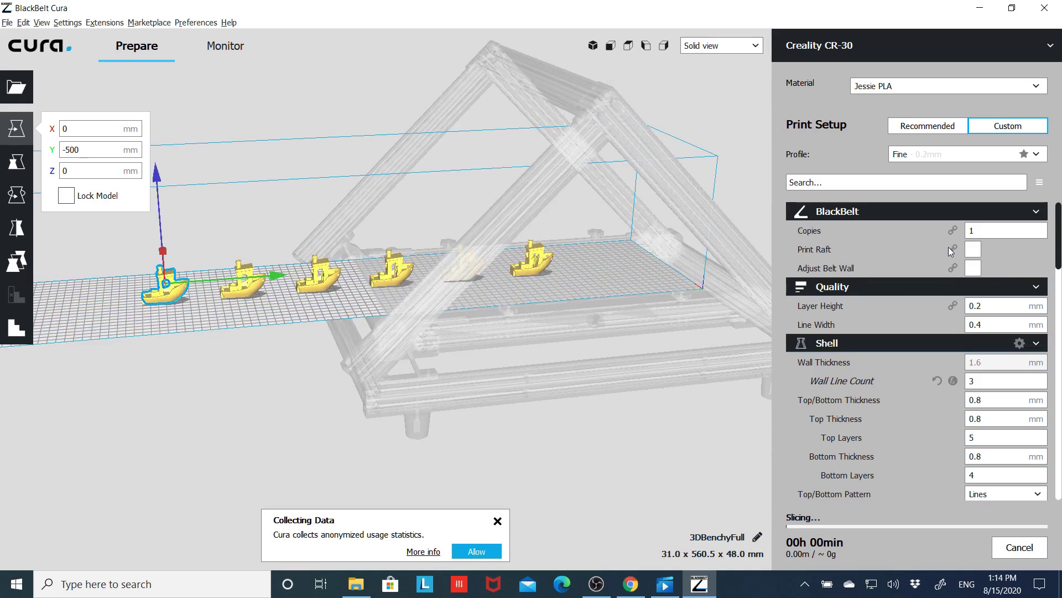
{"action": "left_click", "coordinate": [978, 230]}
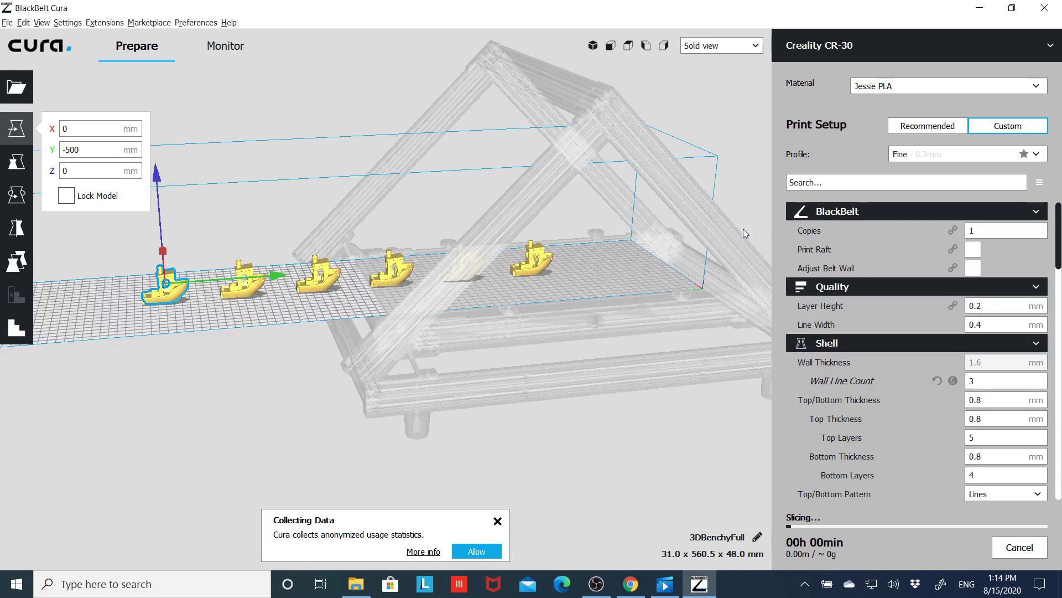
{"action": "mouse_move", "coordinate": [848, 230]}
{"action": "left_click", "coordinate": [743, 48]}
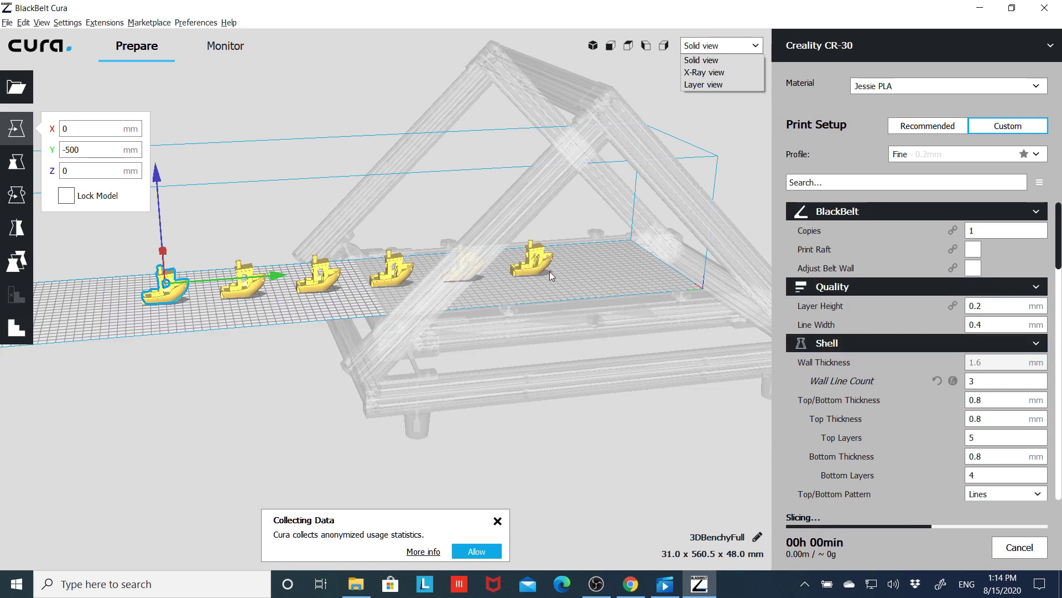
Step: Show the sliced boats in Layer view and enter a new top layer number
{"action": "left_click", "coordinate": [698, 84]}
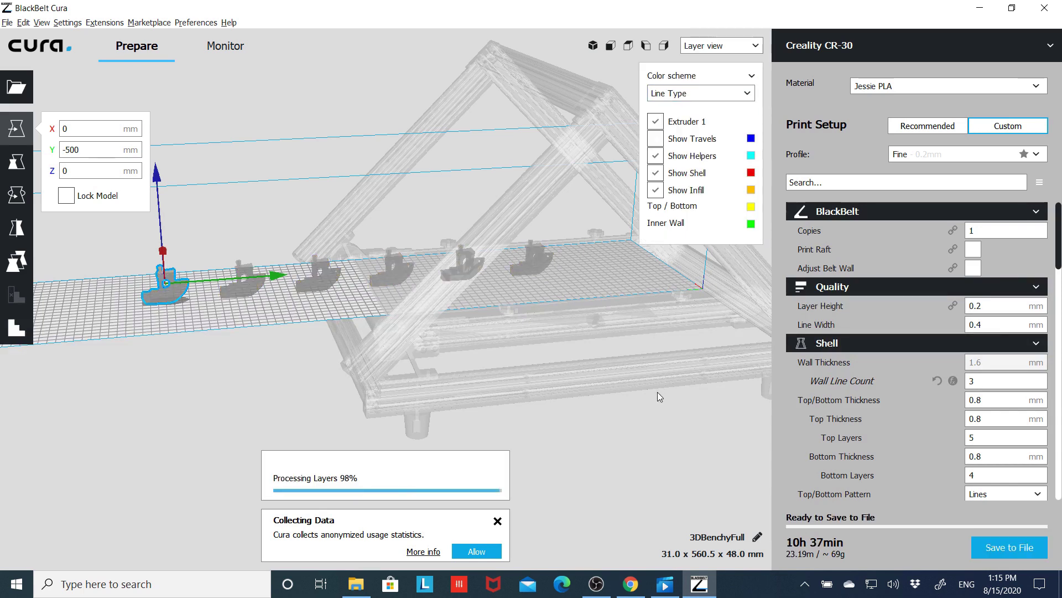
{"action": "right_click_drag", "start_coordinate": [657, 391], "coordinate": [642, 251]}
{"action": "scroll", "coordinate": [641, 250], "scroll_direction": "up", "scroll_amount": 5}
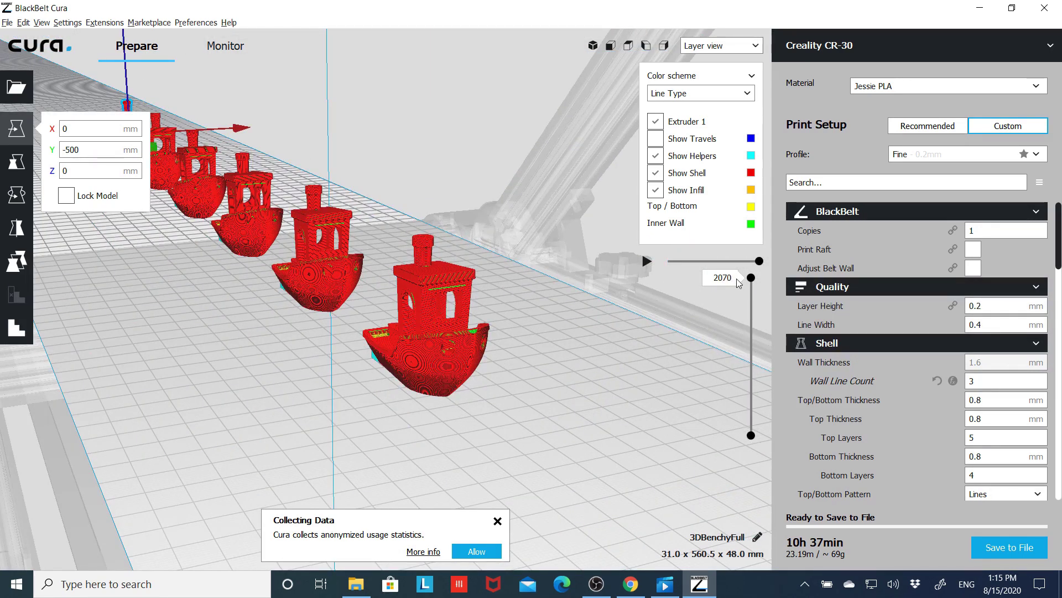
{"action": "left_click", "coordinate": [738, 280]}
{"action": "key", "text": "BackSpace"}
{"action": "key", "text": "BackSpace"}
{"action": "type", "text": "66"}
{"action": "key", "text": "BackSpace"}
{"action": "type", "text": "0"}
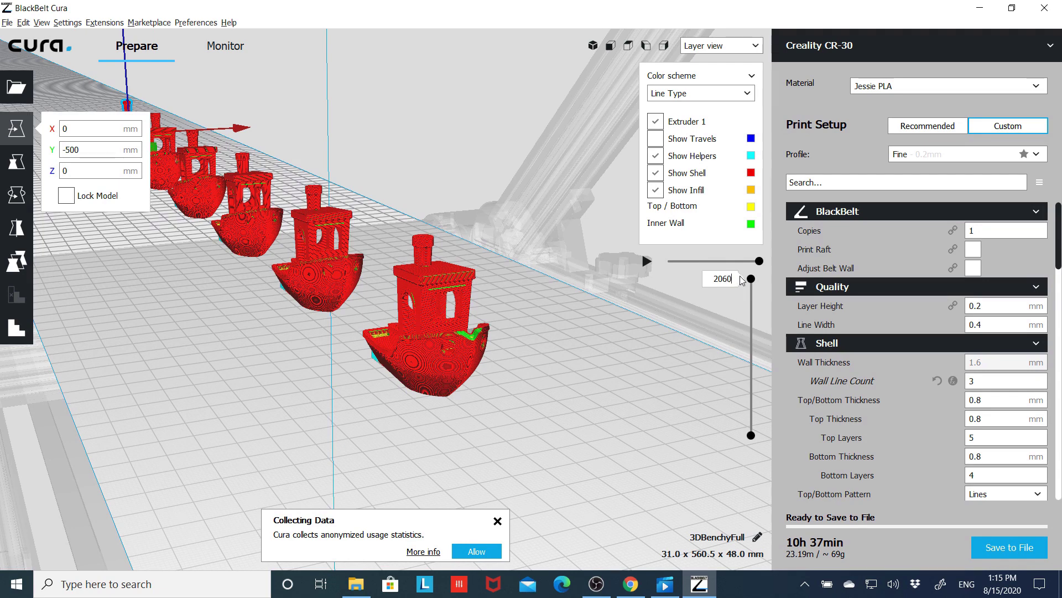
Step: Lower the top visible layer to about 1828, then 1442, then 1221
{"action": "scroll", "coordinate": [754, 285], "scroll_direction": "down", "scroll_amount": 11}
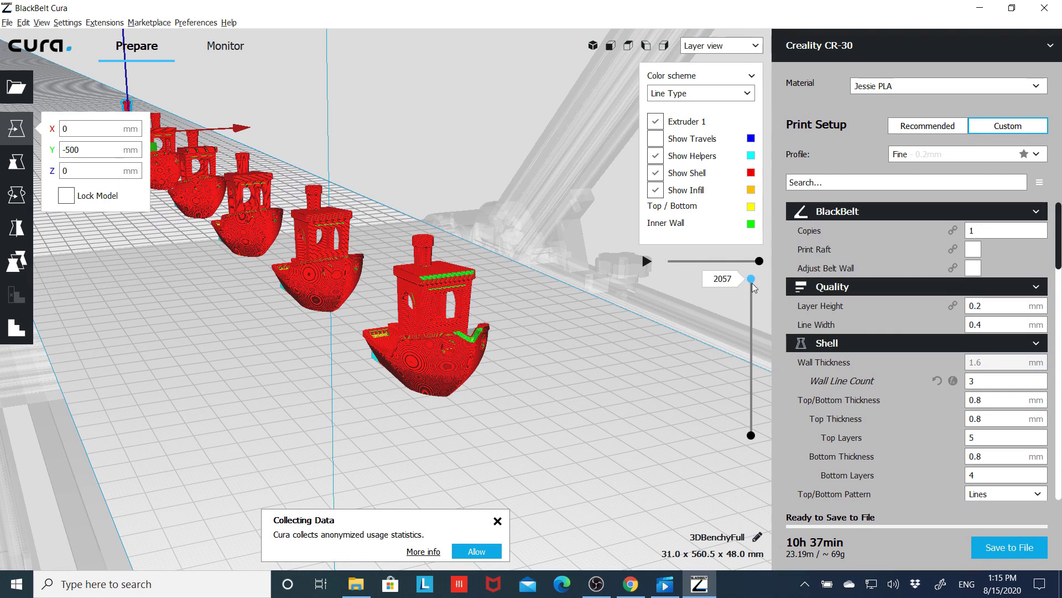
{"action": "left_click_drag", "start_coordinate": [752, 287], "coordinate": [761, 303]}
{"action": "scroll", "coordinate": [762, 307], "scroll_direction": "down", "scroll_amount": 20}
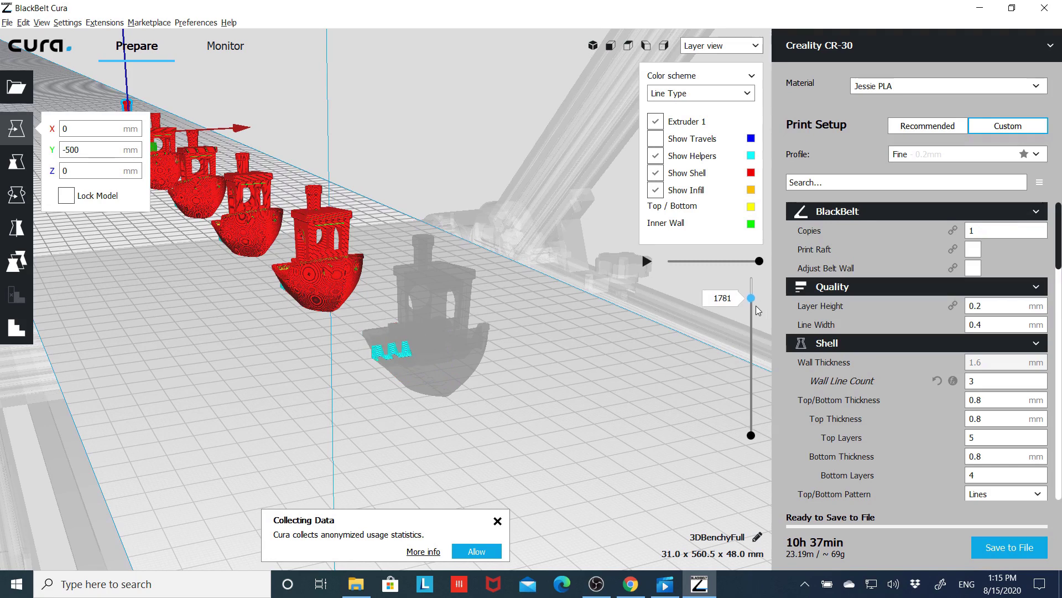
{"action": "key", "text": "Down"}
{"action": "key", "text": "Down"}
{"action": "key", "text": "Down"}
{"action": "key", "text": "Down"}
{"action": "key", "text": "Down"}
{"action": "key", "text": "Down"}
{"action": "key", "text": "Down"}
{"action": "key", "text": "Down"}
{"action": "key", "text": "Down"}
{"action": "key", "text": "Down"}
{"action": "key", "text": "Down"}
{"action": "key", "text": "Down"}
{"action": "key", "text": "Down"}
{"action": "key", "text": "Down"}
{"action": "key", "text": "Down"}
{"action": "key", "text": "Down"}
{"action": "key", "text": "Down"}
{"action": "key", "text": "Down"}
{"action": "key", "text": "Down"}
{"action": "key", "text": "Down"}
{"action": "key", "text": "Down"}
{"action": "key", "text": "Down"}
{"action": "key", "text": "Down"}
{"action": "key", "text": "Down"}
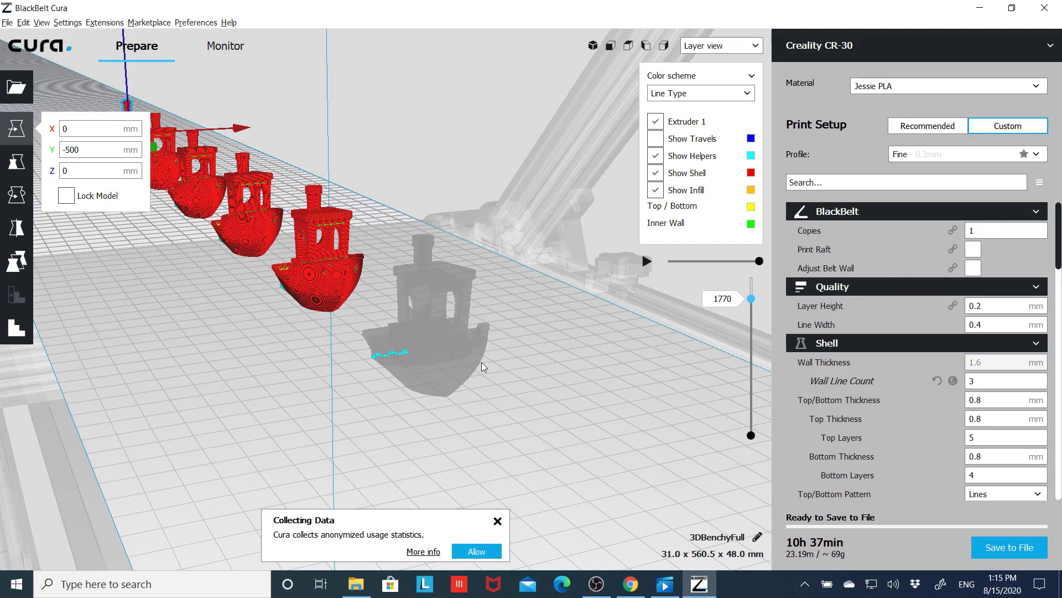
{"action": "key", "text": "Down"}
{"action": "key", "text": "Down"}
{"action": "key", "text": "Down"}
{"action": "key", "text": "Down"}
{"action": "key", "text": "Down"}
{"action": "key", "text": "Down"}
{"action": "key", "text": "Down"}
{"action": "key", "text": "Down"}
{"action": "key", "text": "Down"}
{"action": "key", "text": "Down"}
{"action": "key", "text": "Down"}
{"action": "key", "text": "Down"}
{"action": "key", "text": "Down"}
{"action": "key", "text": "Down"}
{"action": "key", "text": "Down"}
{"action": "key", "text": "Down"}
{"action": "key", "text": "Down"}
{"action": "key", "text": "Down"}
{"action": "key", "text": "Down"}
{"action": "key", "text": "Down"}
{"action": "key", "text": "Down"}
{"action": "key", "text": "Down"}
{"action": "key", "text": "Down"}
{"action": "key", "text": "Down"}
{"action": "key", "text": "Down"}
{"action": "key", "text": "Down"}
{"action": "key", "text": "Down"}
{"action": "key", "text": "Down"}
{"action": "key", "text": "Down"}
{"action": "key", "text": "Down"}
{"action": "key", "text": "Down"}
{"action": "key", "text": "Down"}
{"action": "key", "text": "Down"}
{"action": "key", "text": "Down"}
{"action": "key", "text": "Down"}
{"action": "key", "text": "Down"}
{"action": "key", "text": "Down"}
{"action": "key", "text": "Down"}
{"action": "key", "text": "Down"}
{"action": "key", "text": "Down"}
{"action": "key", "text": "Down"}
{"action": "key", "text": "Down"}
{"action": "key", "text": "Down"}
{"action": "key", "text": "Down"}
{"action": "key", "text": "Down"}
{"action": "key", "text": "Down"}
{"action": "key", "text": "Down"}
{"action": "key", "text": "Down"}
{"action": "key", "text": "Down"}
{"action": "key", "text": "Down"}
{"action": "key", "text": "Down"}
{"action": "key", "text": "Down"}
{"action": "key", "text": "Down"}
{"action": "key", "text": "Down"}
{"action": "key", "text": "Down"}
{"action": "key", "text": "Down"}
{"action": "key", "text": "Down"}
{"action": "key", "text": "Down"}
{"action": "key", "text": "Down"}
{"action": "key", "text": "Down"}
{"action": "key", "text": "Down"}
{"action": "key", "text": "Down"}
{"action": "key", "text": "Down"}
{"action": "key", "text": "Down"}
{"action": "key", "text": "Down"}
{"action": "key", "text": "Down"}
{"action": "key", "text": "Down"}
{"action": "key", "text": "Down"}
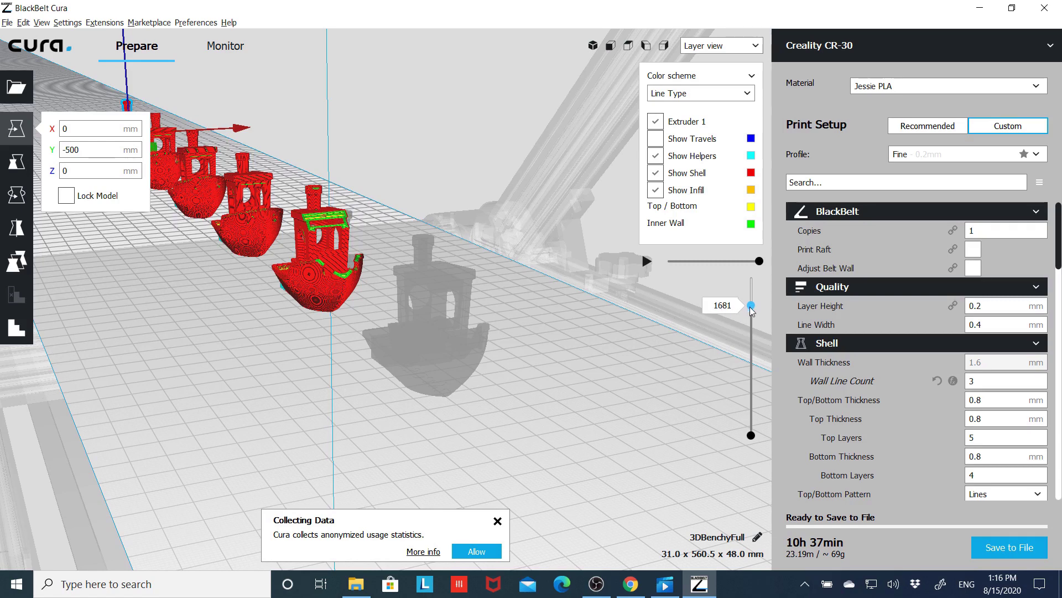
{"action": "left_click_drag", "start_coordinate": [751, 306], "coordinate": [752, 331]}
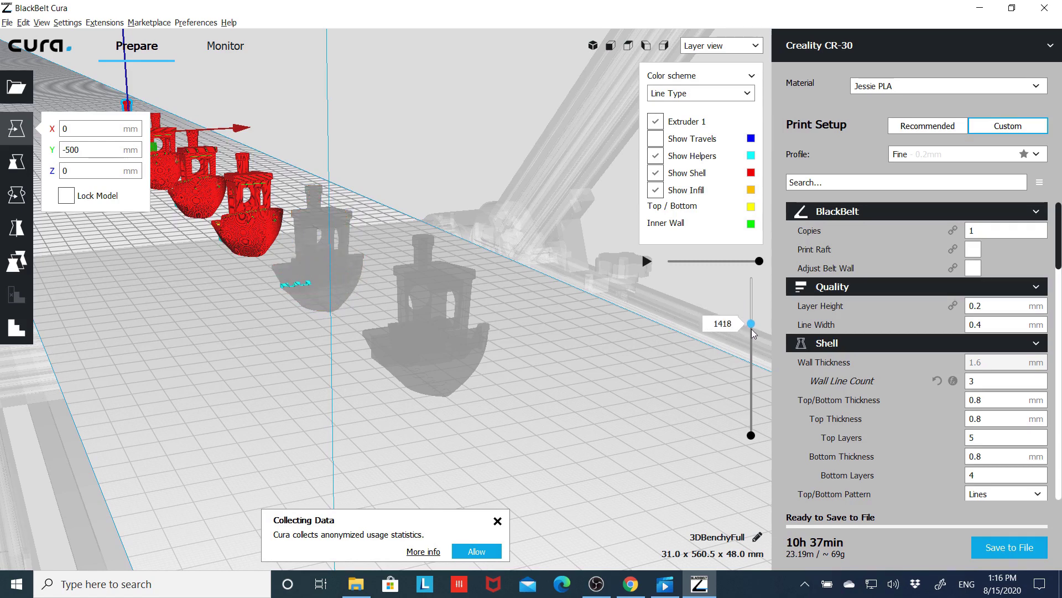
{"action": "key", "text": "Up"}
{"action": "key", "text": "Up"}
{"action": "key", "text": "Up"}
{"action": "key", "text": "Up"}
{"action": "key", "text": "Up"}
{"action": "key", "text": "Up"}
{"action": "key", "text": "Up"}
{"action": "key", "text": "Up"}
{"action": "key", "text": "Up"}
{"action": "key", "text": "Up"}
{"action": "key", "text": "Up"}
{"action": "key", "text": "Up"}
{"action": "key", "text": "Up"}
{"action": "key", "text": "Up"}
{"action": "key", "text": "Up"}
{"action": "key", "text": "Up"}
{"action": "key", "text": "Up"}
{"action": "key", "text": "Up"}
{"action": "key", "text": "Up"}
{"action": "key", "text": "Up"}
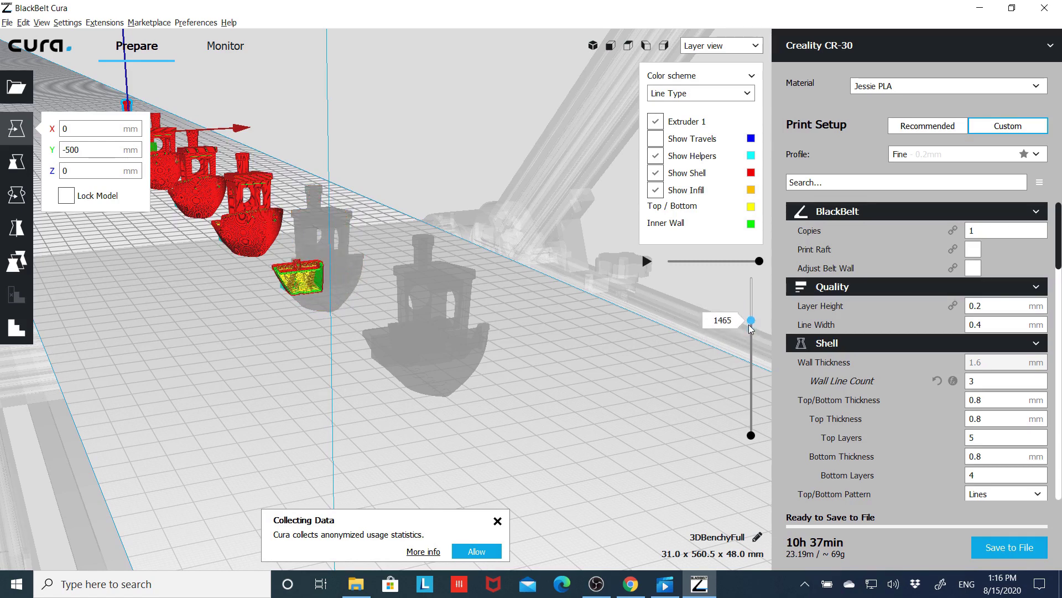
{"action": "left_click_drag", "start_coordinate": [751, 331], "coordinate": [734, 271]}
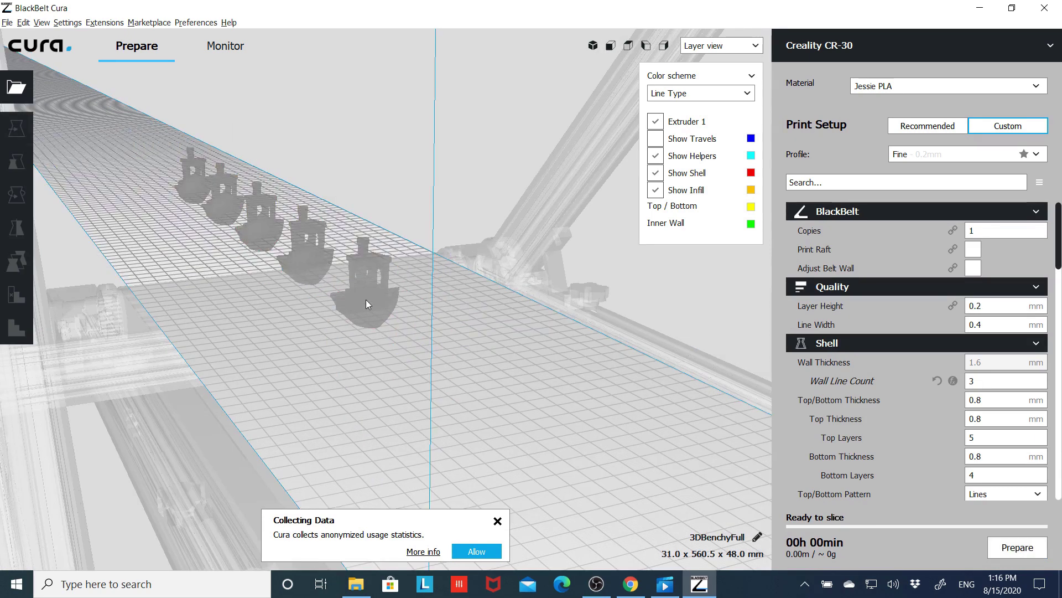
Step: Clear the Benchies from the belt and load SWORD125%.stl from the recent files
{"action": "left_click", "coordinate": [366, 300]}
{"action": "left_click_drag", "start_coordinate": [366, 300], "coordinate": [191, 200]}
{"action": "key", "text": "ctrl+d"}
{"action": "left_click", "coordinate": [6, 22]}
{"action": "mouse_move", "coordinate": [48, 65]}
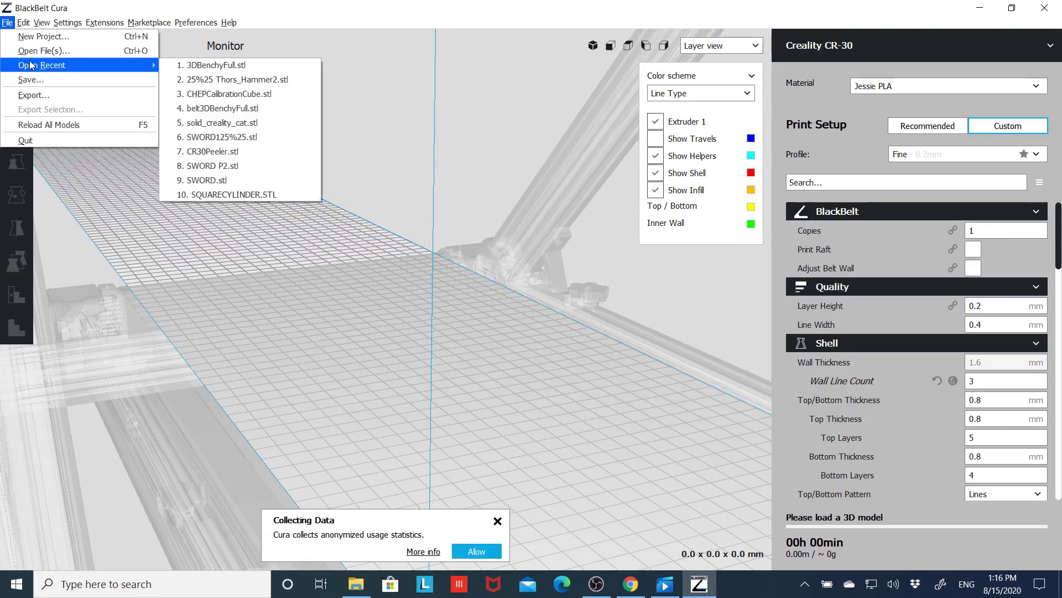
{"action": "left_click", "coordinate": [201, 134]}
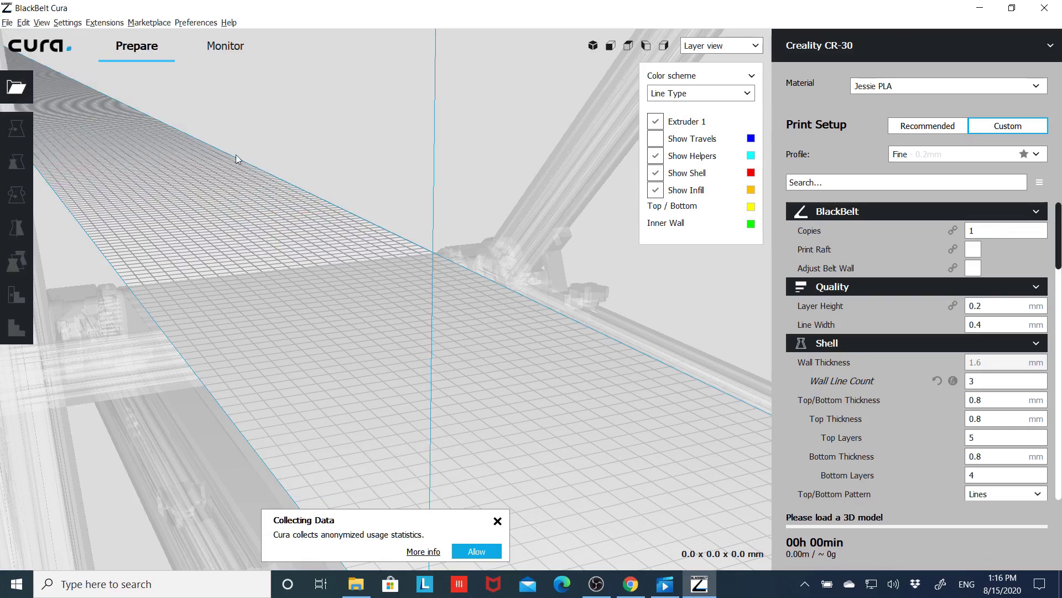
Step: Switch to Solid view and slide the sword along the belt to Y -206.7162
{"action": "left_click", "coordinate": [718, 46]}
{"action": "left_click", "coordinate": [718, 61]}
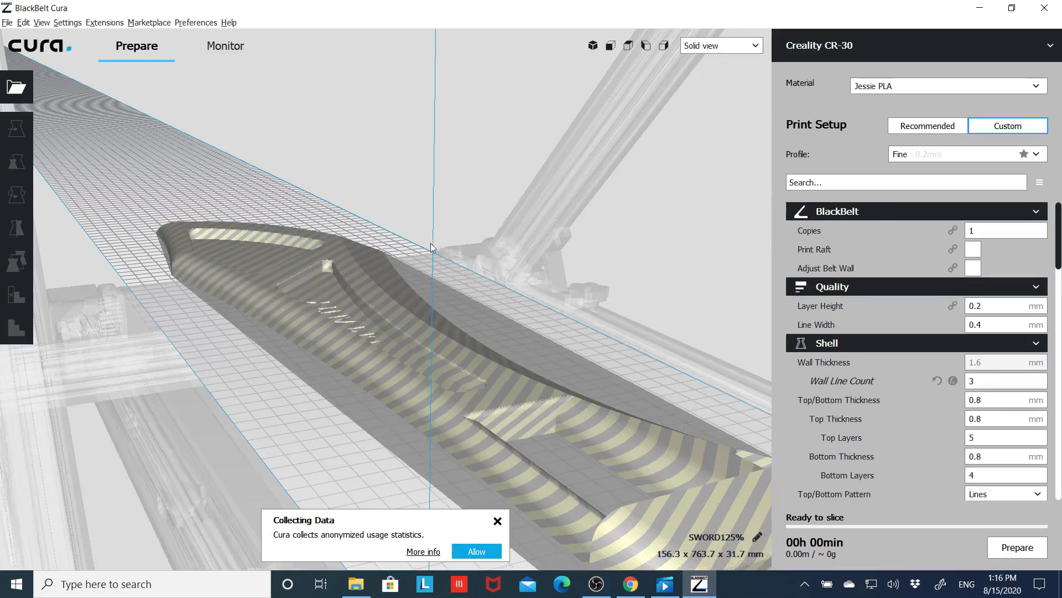
{"action": "scroll", "coordinate": [563, 350], "scroll_direction": "down", "scroll_amount": 5}
{"action": "scroll", "coordinate": [484, 383], "scroll_direction": "up", "scroll_amount": 2}
{"action": "left_click", "coordinate": [484, 383]}
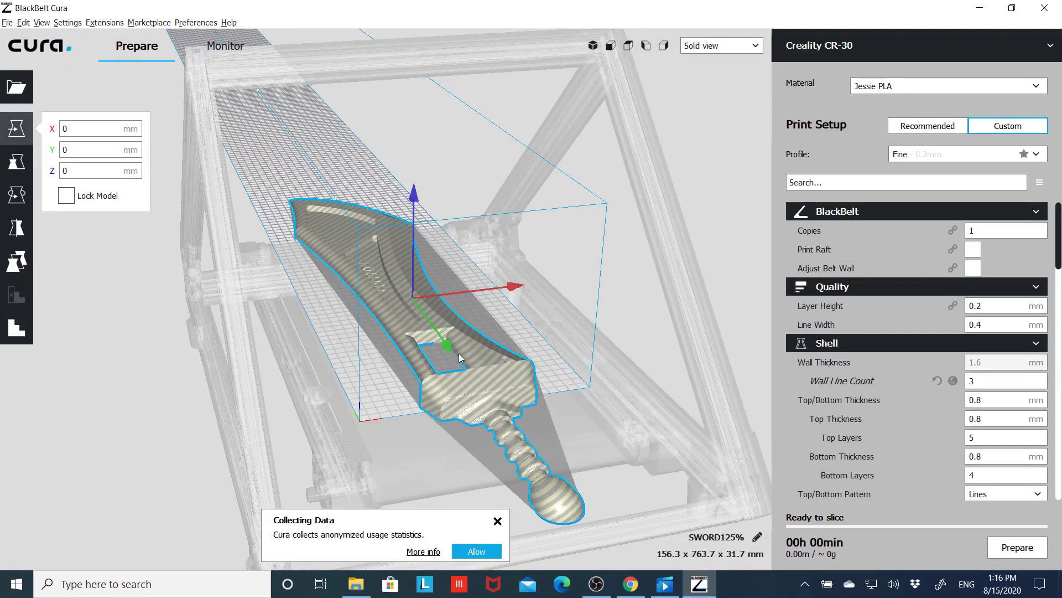
{"action": "left_click_drag", "start_coordinate": [451, 352], "coordinate": [386, 273]}
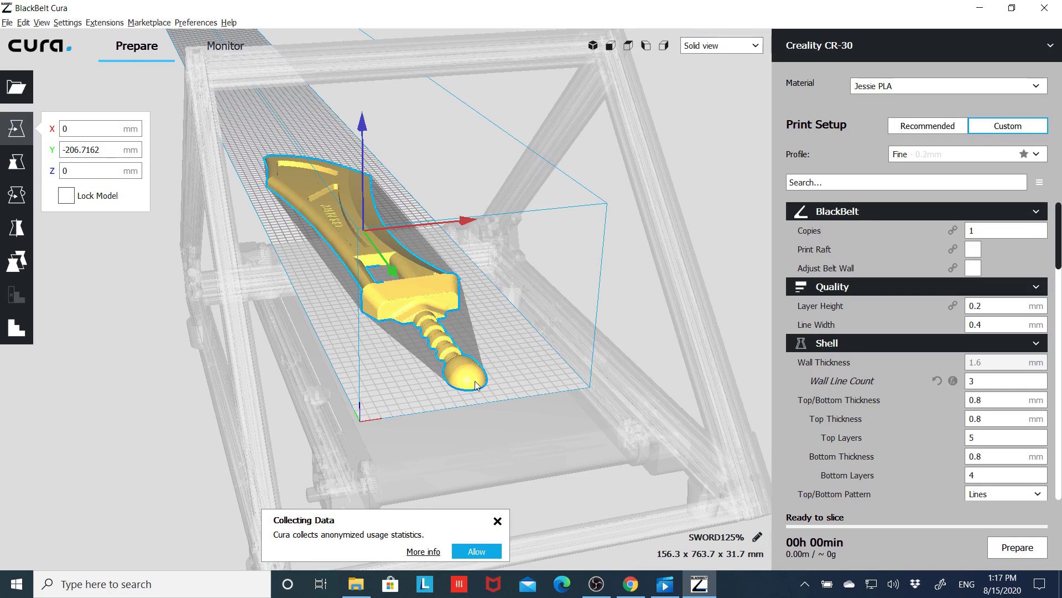
Step: Rotate the sword handle-first along the belt, slice it, and deselect it
{"action": "left_click", "coordinate": [17, 194]}
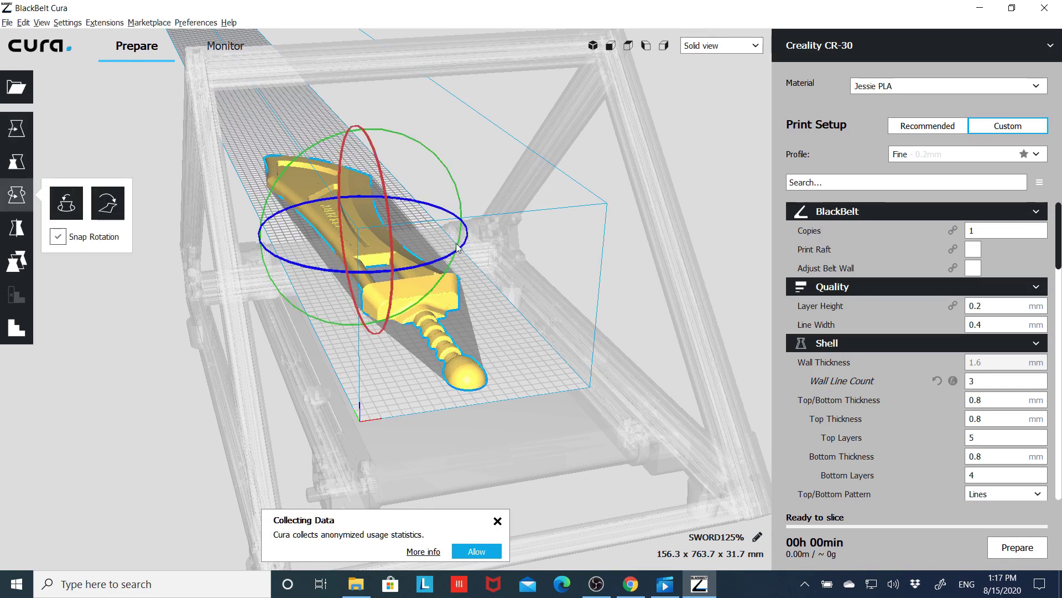
{"action": "left_click_drag", "start_coordinate": [455, 246], "coordinate": [324, 180]}
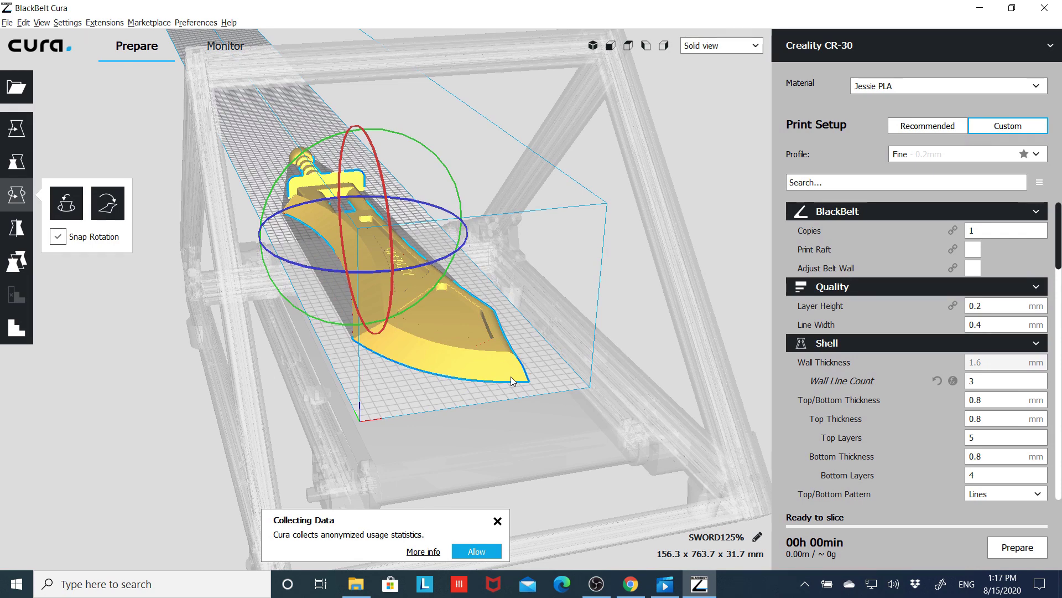
{"action": "left_click", "coordinate": [1017, 553]}
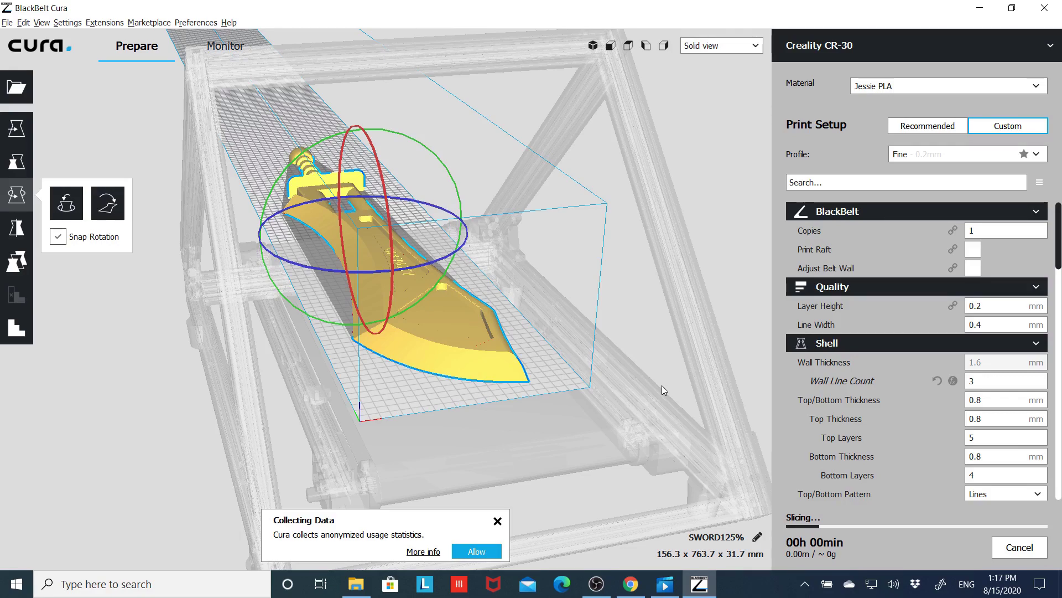
{"action": "left_click", "coordinate": [473, 165]}
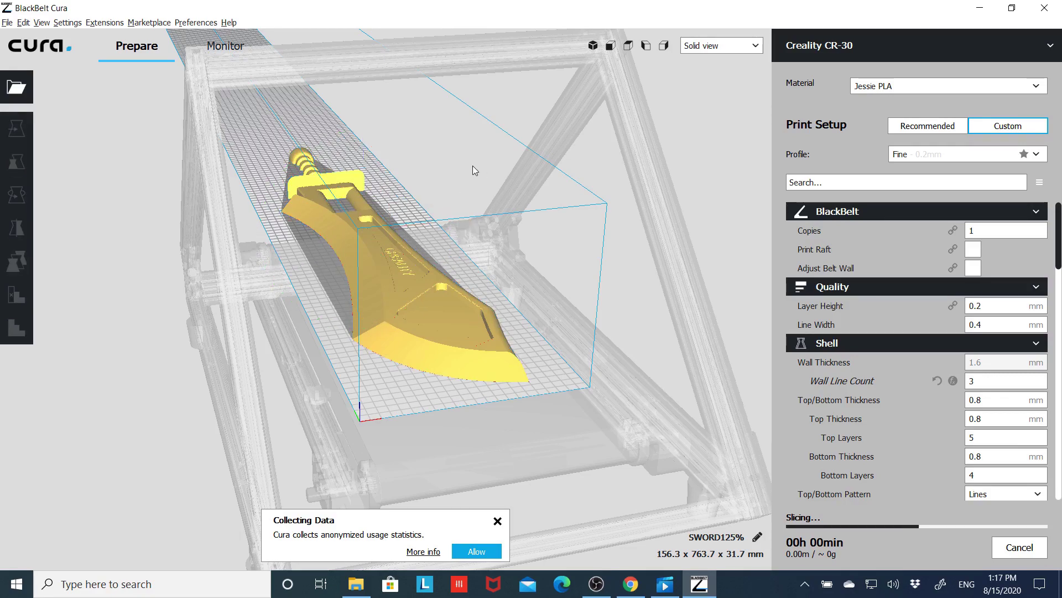
{"action": "mouse_move", "coordinate": [128, 308]}
{"action": "right_mouse_down"}
{"action": "mouse_move", "coordinate": [240, 347]}
{"action": "mouse_move", "coordinate": [493, 337]}
{"action": "mouse_move", "coordinate": [582, 304]}
{"action": "mouse_move", "coordinate": [402, 340]}
{"action": "mouse_move", "coordinate": [128, 305]}
{"action": "mouse_move", "coordinate": [202, 306]}
{"action": "mouse_move", "coordinate": [268, 330]}
{"action": "mouse_move", "coordinate": [122, 311]}
{"action": "right_mouse_up"}
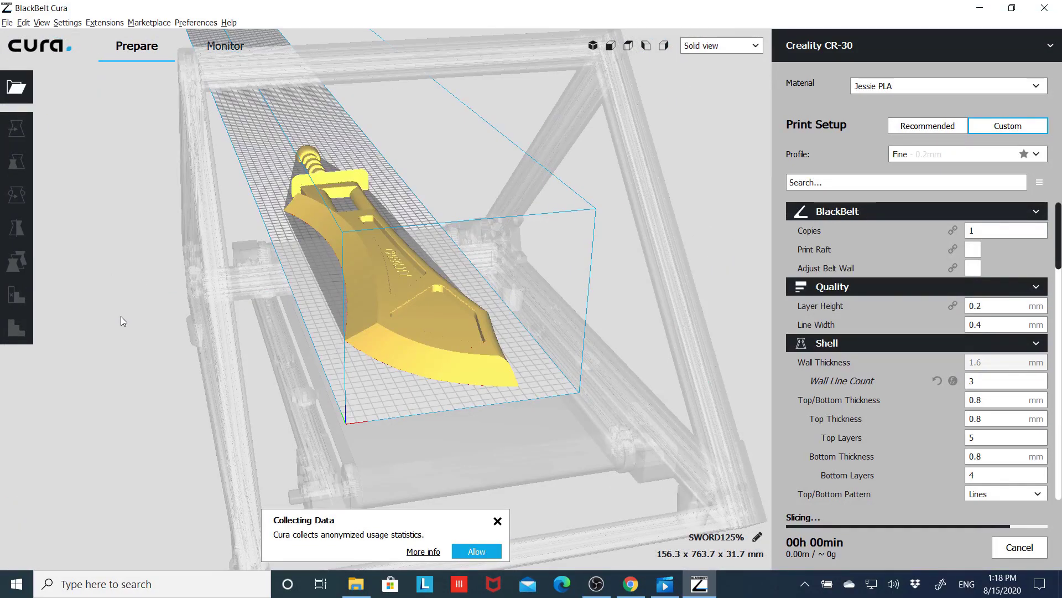
Step: Dismiss the usage statistics notice and switch to Layer view
{"action": "left_click", "coordinate": [497, 520]}
{"action": "left_click", "coordinate": [731, 46]}
{"action": "left_click", "coordinate": [738, 85]}
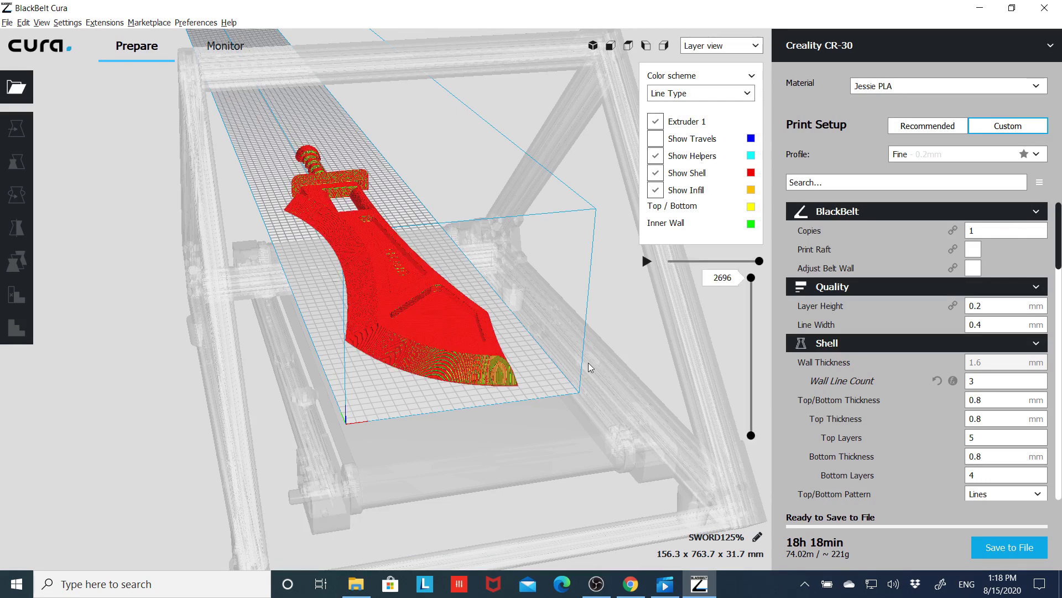
Step: Trim the top visible layer to 2367 and zoom in on the infill
{"action": "left_click", "coordinate": [731, 277]}
{"action": "key", "text": "BackSpace"}
{"action": "key", "text": "BackSpace"}
{"action": "type", "text": "70"}
{"action": "key", "text": "Down"}
{"action": "key", "text": "Down"}
{"action": "key", "text": "Down"}
{"action": "key", "text": "Down"}
{"action": "key", "text": "Down"}
{"action": "key", "text": "Down"}
{"action": "key", "text": "Down"}
{"action": "key", "text": "Down"}
{"action": "key", "text": "Down"}
{"action": "key", "text": "Down"}
{"action": "scroll", "coordinate": [642, 332], "scroll_direction": "up", "scroll_amount": 5}
{"action": "scroll", "coordinate": [934, 414], "scroll_direction": "down", "scroll_amount": 6}
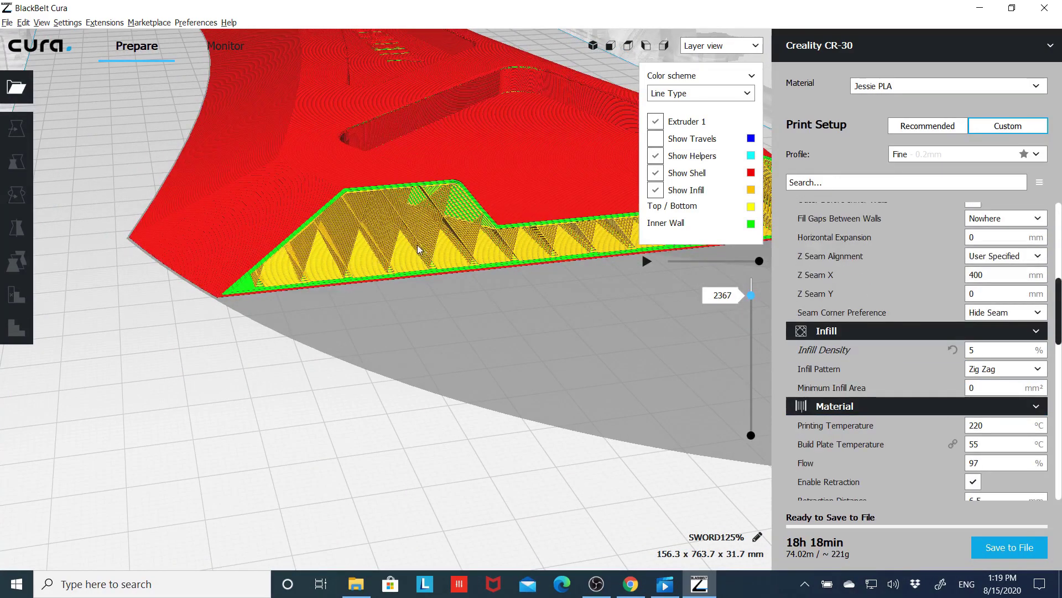
{"action": "scroll", "coordinate": [416, 249], "scroll_direction": "up", "scroll_amount": 2}
{"action": "scroll", "coordinate": [408, 248], "scroll_direction": "down", "scroll_amount": 3}
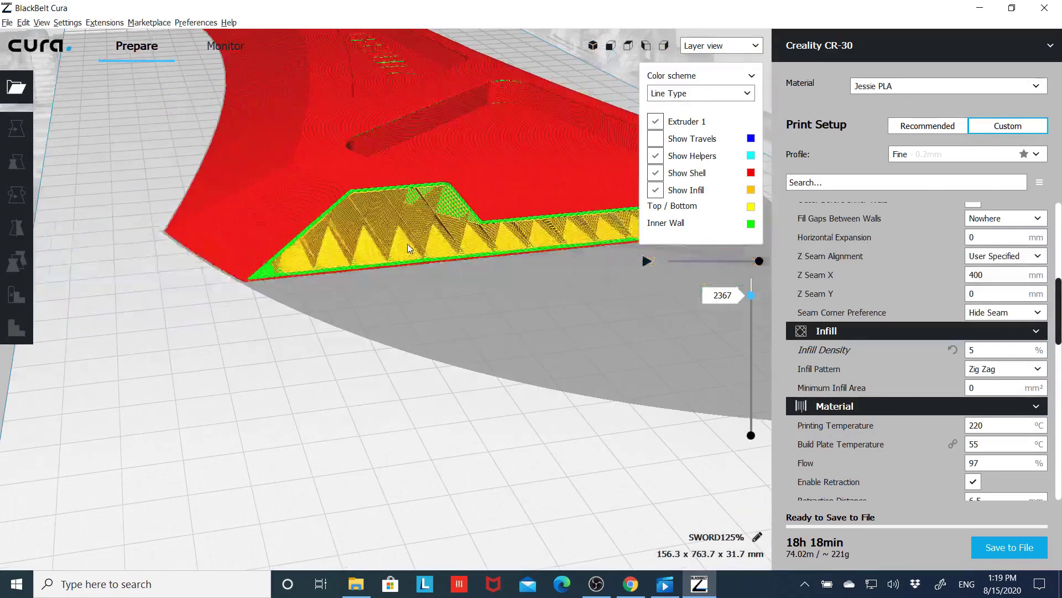
{"action": "scroll", "coordinate": [405, 247], "scroll_direction": "down", "scroll_amount": 6}
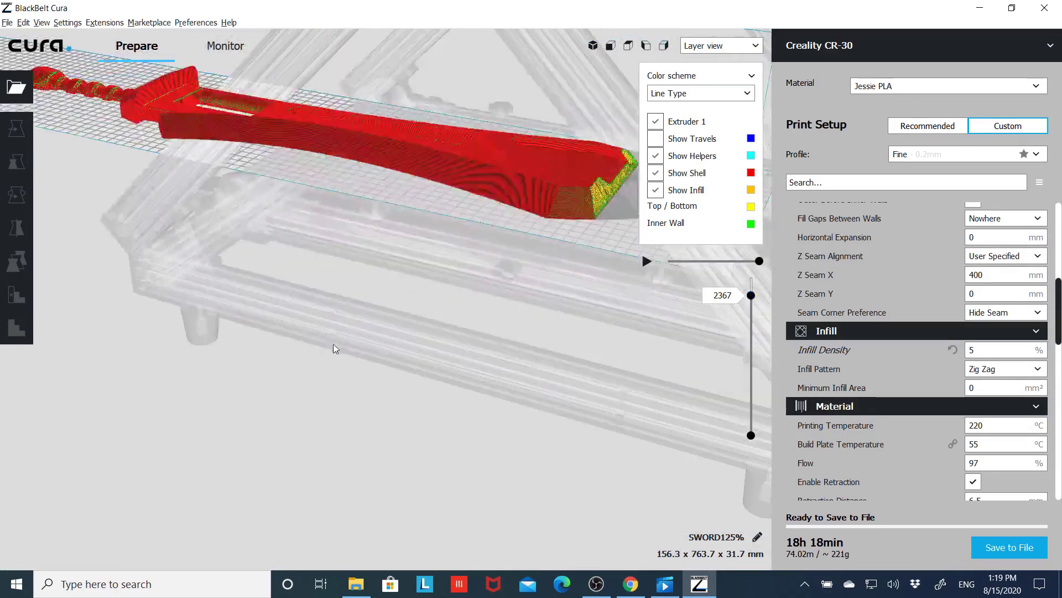
Step: Lower the top visible layer from 2265 to 561 and then 314, orbiting the sword
{"action": "right_click_drag", "start_coordinate": [337, 343], "coordinate": [370, 336]}
{"action": "left_click_drag", "start_coordinate": [750, 295], "coordinate": [758, 399]}
{"action": "right_click_drag", "start_coordinate": [521, 374], "coordinate": [525, 381]}
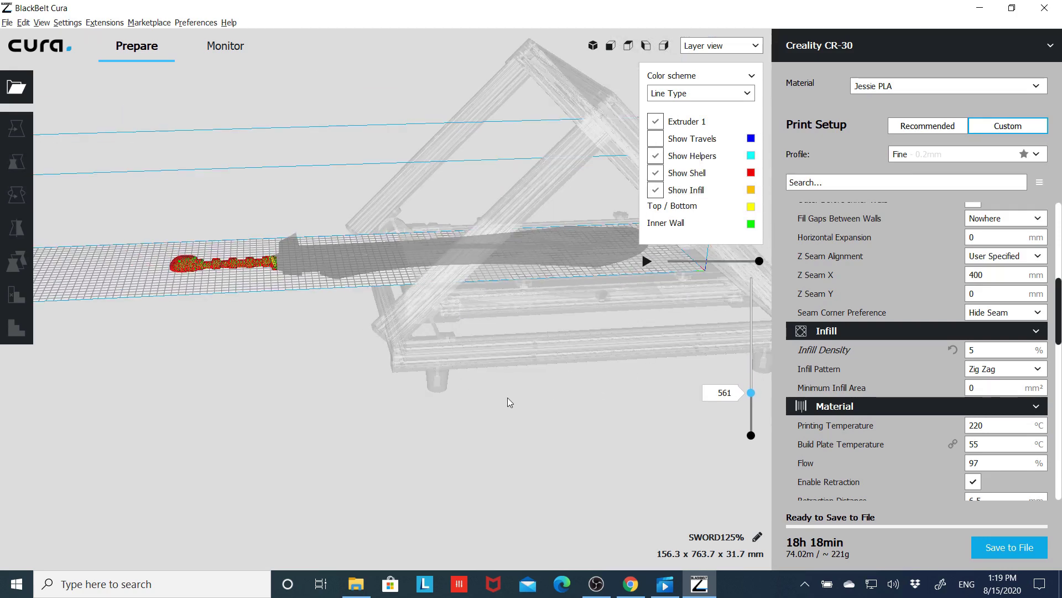
{"action": "right_click_drag", "start_coordinate": [513, 404], "coordinate": [235, 147]}
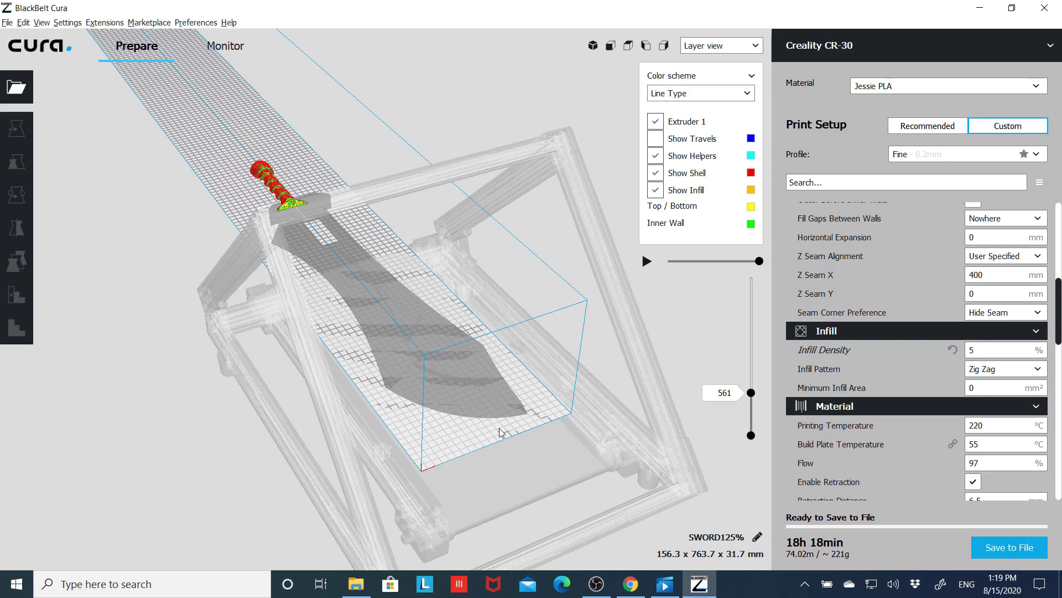
{"action": "right_click_drag", "start_coordinate": [495, 416], "coordinate": [273, 360]}
{"action": "scroll", "coordinate": [312, 309], "scroll_direction": "up", "scroll_amount": 5}
{"action": "scroll", "coordinate": [313, 309], "scroll_direction": "up", "scroll_amount": 5}
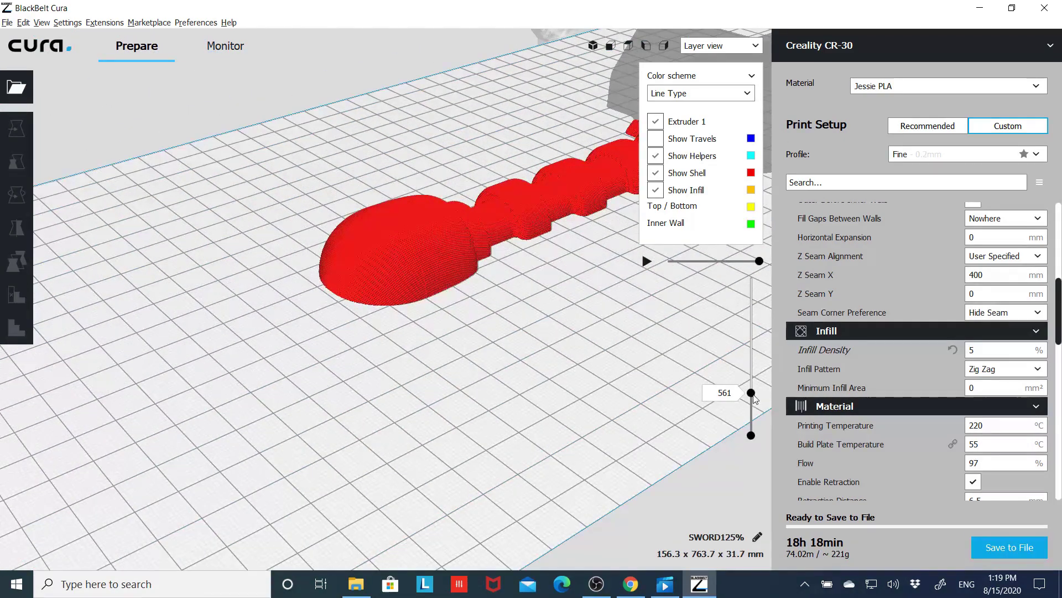
{"action": "left_click_drag", "start_coordinate": [751, 393], "coordinate": [751, 434]}
{"action": "scroll", "coordinate": [697, 372], "scroll_direction": "up", "scroll_amount": 2}
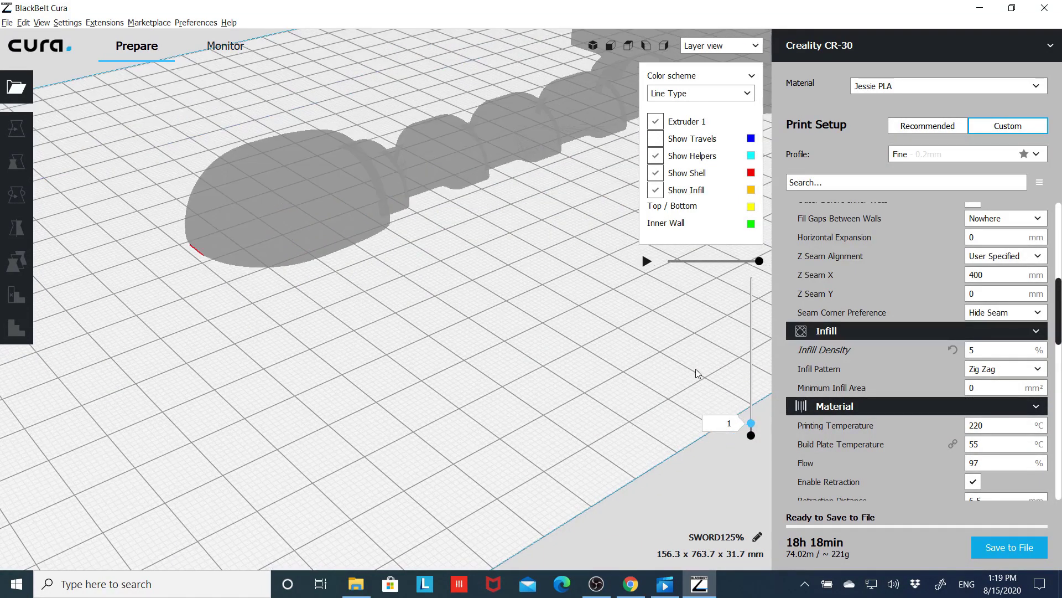
Step: Enter a new top layer number and step it up through 97 to 155
{"action": "left_click", "coordinate": [728, 423]}
{"action": "type", "text": "7"}
{"action": "key", "text": "Up"}
{"action": "key", "text": "Up"}
{"action": "key", "text": "Up"}
{"action": "key", "text": "Up"}
{"action": "key", "text": "Up"}
{"action": "key", "text": "Up"}
{"action": "key", "text": "Up"}
{"action": "key", "text": "Up"}
{"action": "key", "text": "Up"}
{"action": "key", "text": "Up"}
{"action": "key", "text": "Up"}
{"action": "key", "text": "Up"}
{"action": "key", "text": "Up"}
{"action": "key", "text": "Up"}
{"action": "key", "text": "Up"}
{"action": "key", "text": "Up"}
{"action": "key", "text": "Up"}
{"action": "key", "text": "Up"}
{"action": "key", "text": "Up"}
{"action": "key", "text": "Up"}
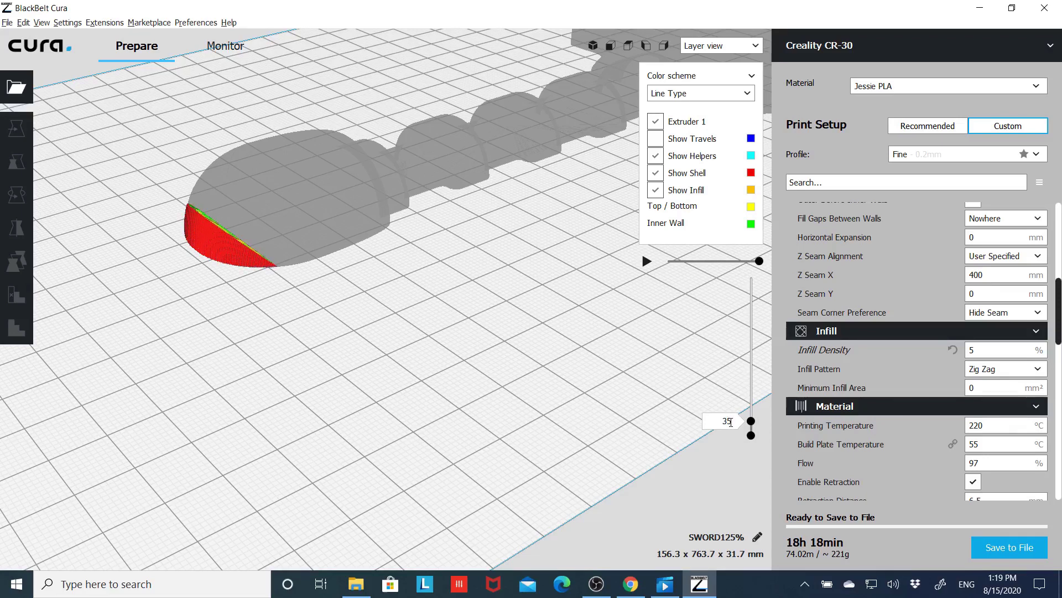
{"action": "key", "text": "Up"}
{"action": "key", "text": "Up"}
{"action": "key", "text": "Up"}
{"action": "key", "text": "Up"}
{"action": "key", "text": "Up"}
{"action": "key", "text": "Up"}
{"action": "key", "text": "Up"}
{"action": "key", "text": "Up"}
{"action": "key", "text": "Up"}
{"action": "key", "text": "Up"}
{"action": "key", "text": "Up"}
{"action": "key", "text": "Up"}
{"action": "key", "text": "Up"}
{"action": "key", "text": "Up"}
{"action": "key", "text": "Up"}
{"action": "key", "text": "Up"}
{"action": "key", "text": "Up"}
{"action": "key", "text": "Up"}
{"action": "key", "text": "Up"}
{"action": "key", "text": "Up"}
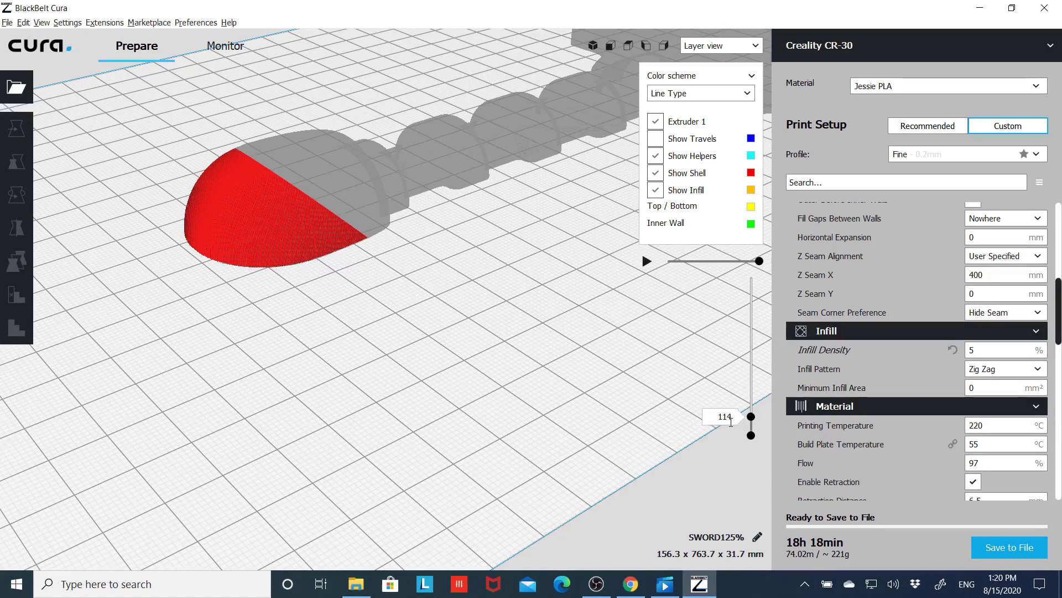
Step: Orbit and zoom to inspect the pommel's first layers against the whole sword and belt
{"action": "right_click_drag", "start_coordinate": [582, 330], "coordinate": [543, 332]}
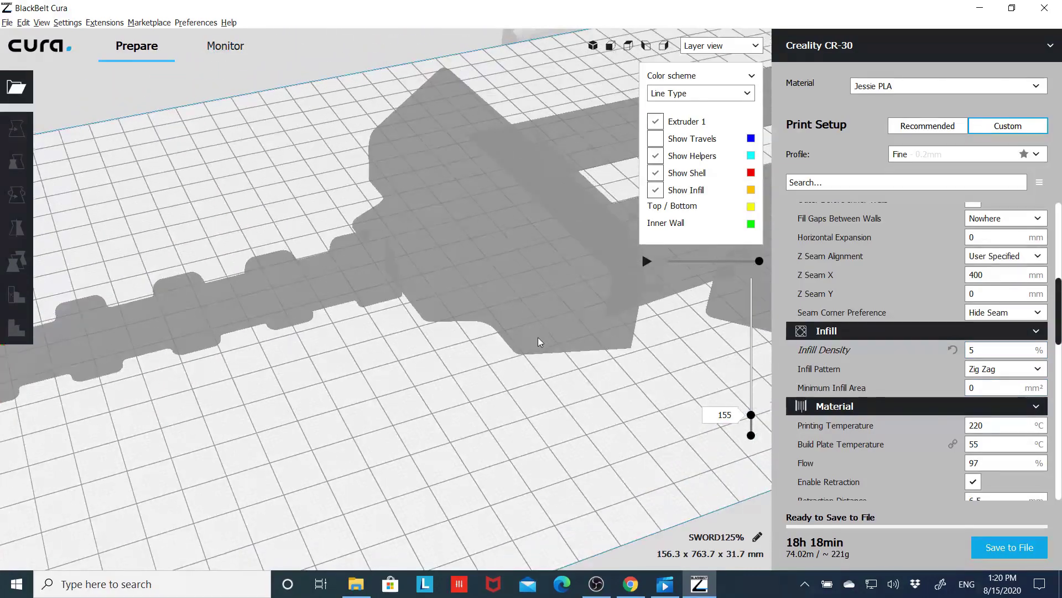
{"action": "scroll", "coordinate": [569, 331], "scroll_direction": "down", "scroll_amount": 3}
{"action": "scroll", "coordinate": [487, 400], "scroll_direction": "up", "scroll_amount": 3}
{"action": "scroll", "coordinate": [463, 395], "scroll_direction": "up", "scroll_amount": 2}
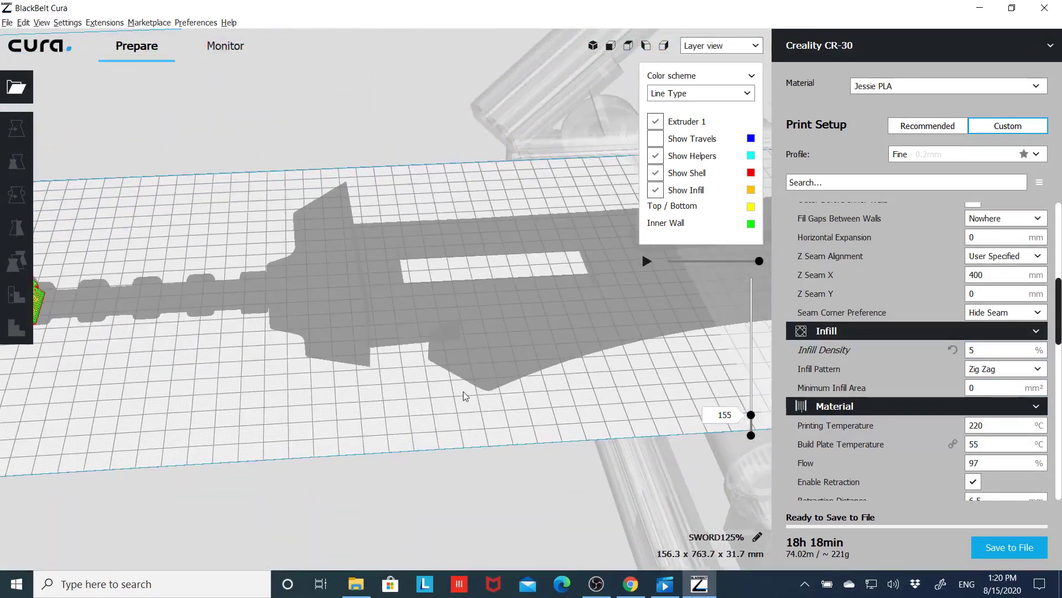
{"action": "scroll", "coordinate": [464, 390], "scroll_direction": "down", "scroll_amount": 3}
{"action": "scroll", "coordinate": [432, 426], "scroll_direction": "up", "scroll_amount": 3}
{"action": "scroll", "coordinate": [387, 424], "scroll_direction": "up", "scroll_amount": 1}
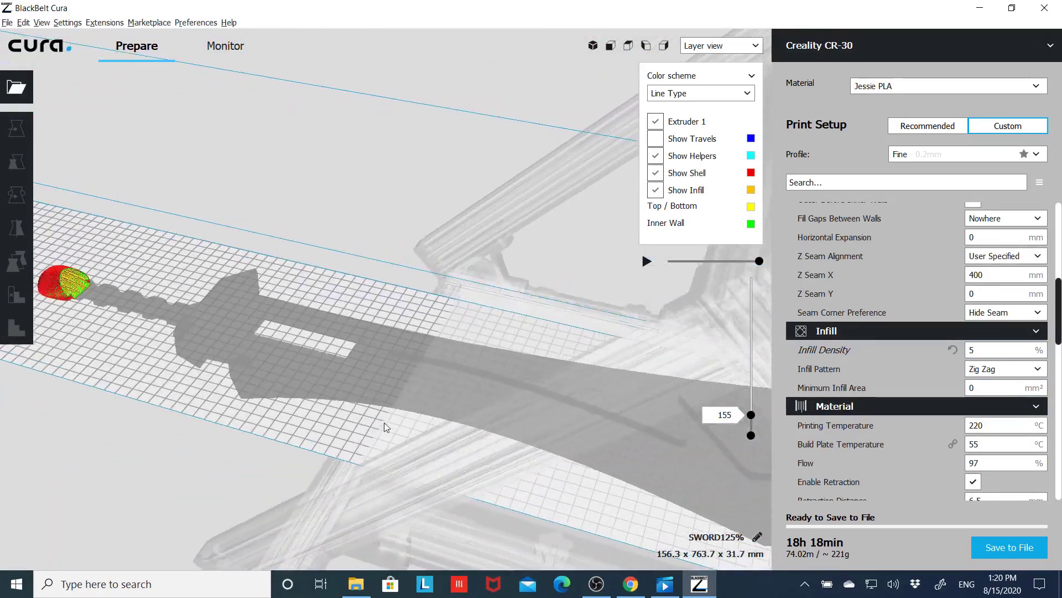
{"action": "scroll", "coordinate": [426, 373], "scroll_direction": "down", "scroll_amount": 3}
{"action": "scroll", "coordinate": [473, 480], "scroll_direction": "down", "scroll_amount": 2}
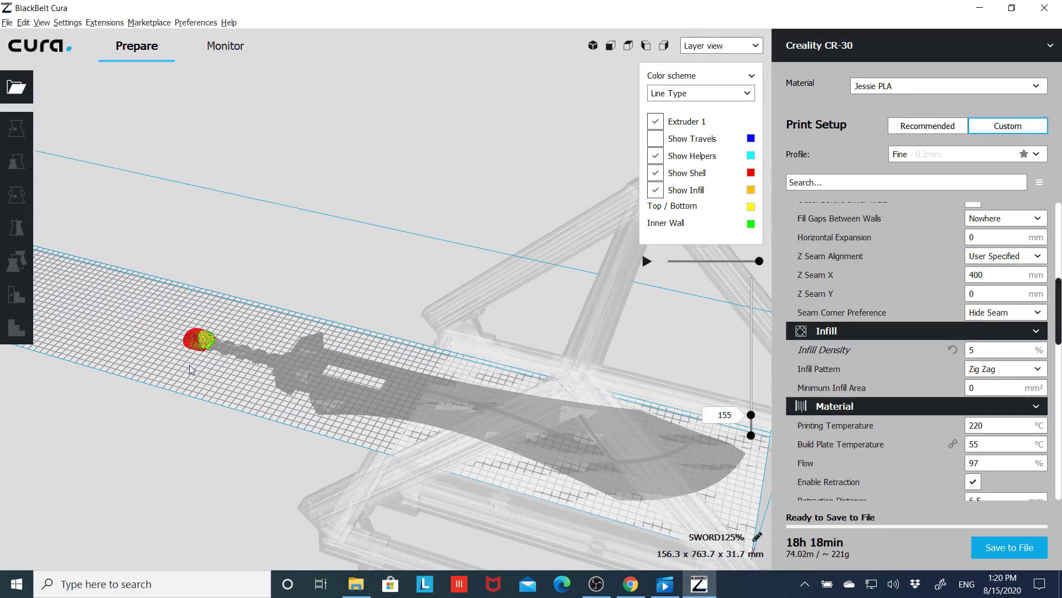
{"action": "scroll", "coordinate": [189, 363], "scroll_direction": "up", "scroll_amount": 2}
{"action": "scroll", "coordinate": [216, 350], "scroll_direction": "down", "scroll_amount": 3}
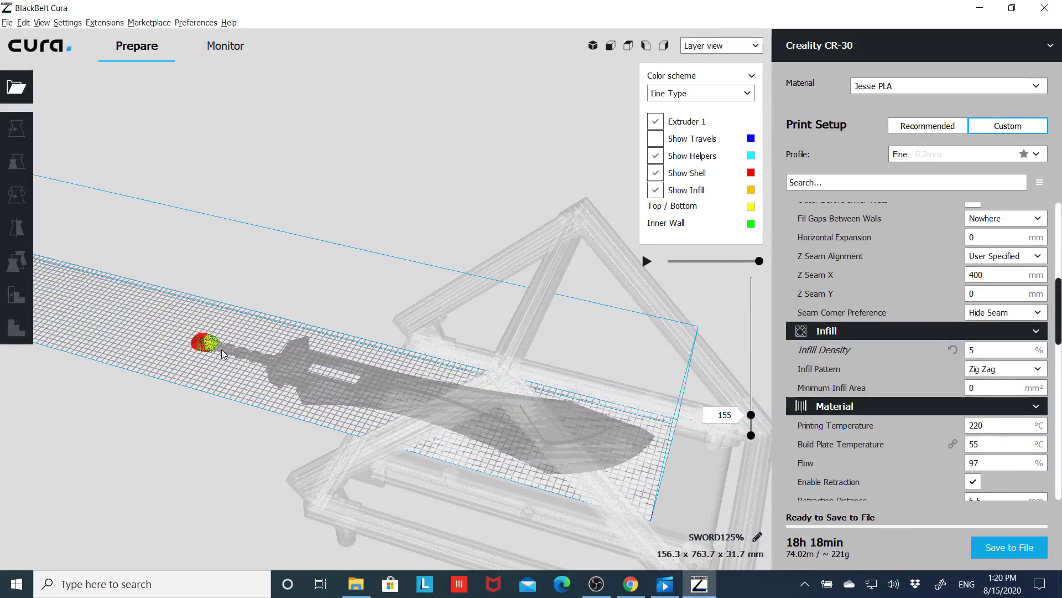
{"action": "right_click_drag", "start_coordinate": [451, 227], "coordinate": [390, 208]}
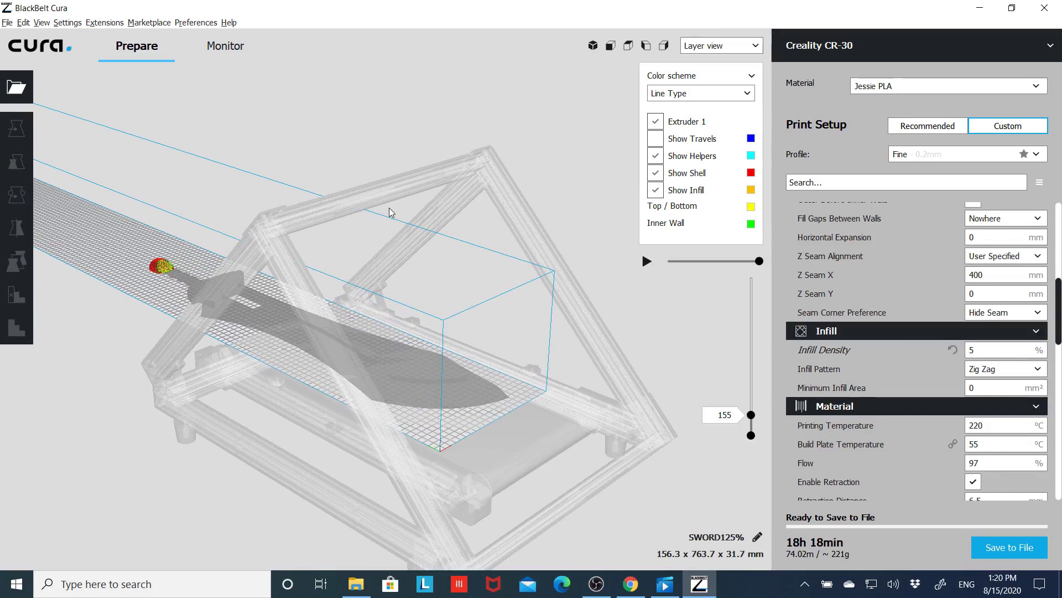